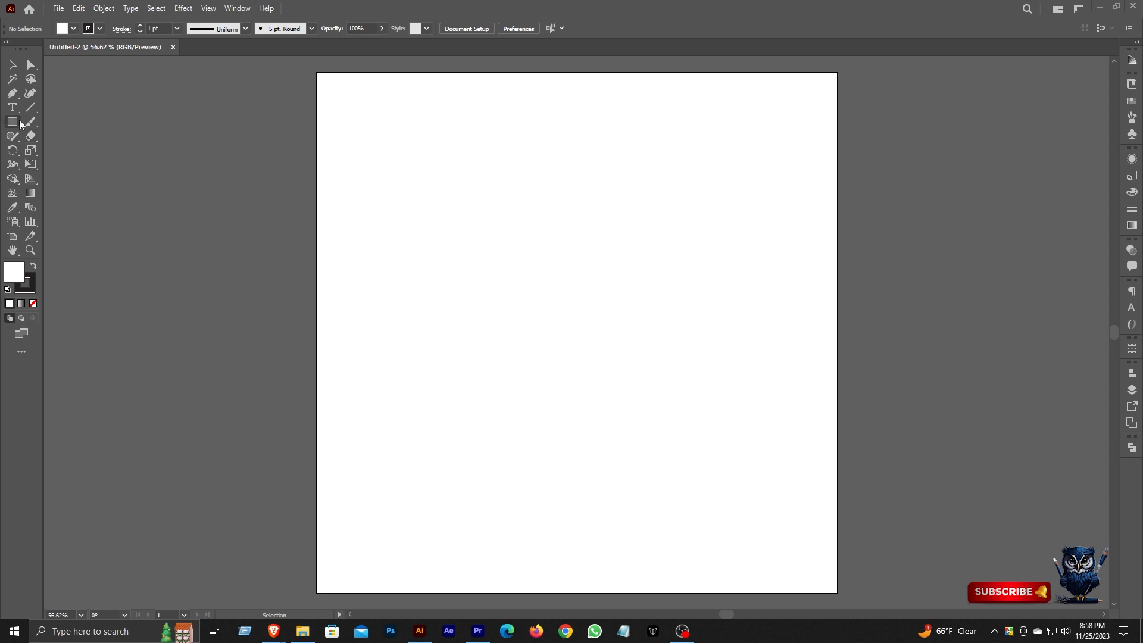
Draw a hexagon about 143 by 124 pt with the Polygon tool and rotate it 90° so a corner points up.
left_click(12, 122)
left_click(74, 167)
left_click_drag(536, 252, 557, 282)
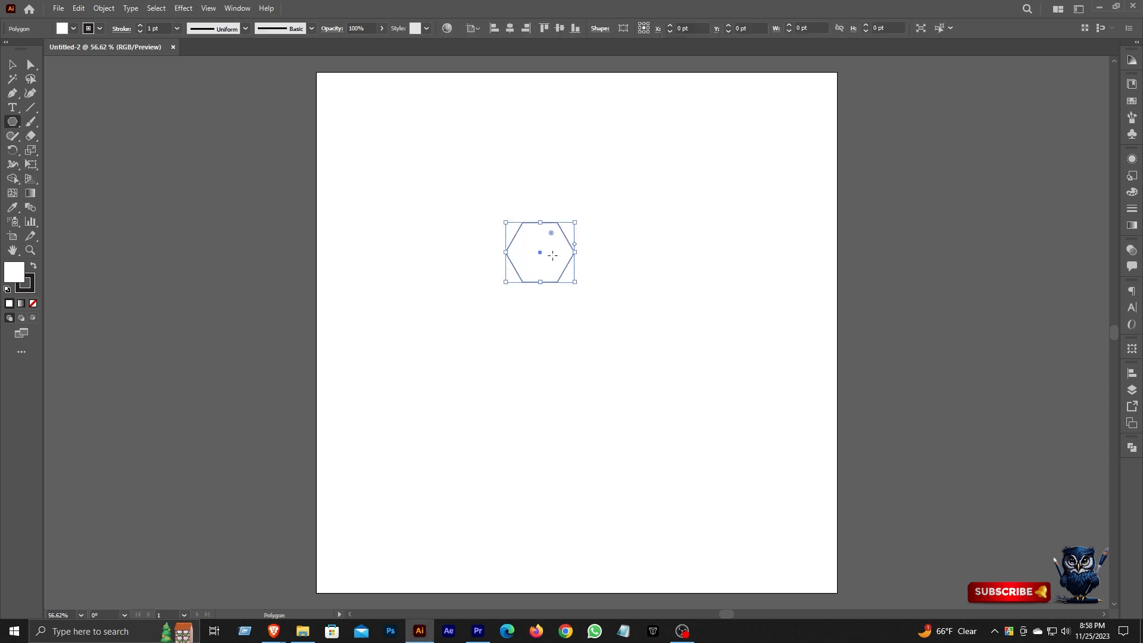
left_click(12, 64)
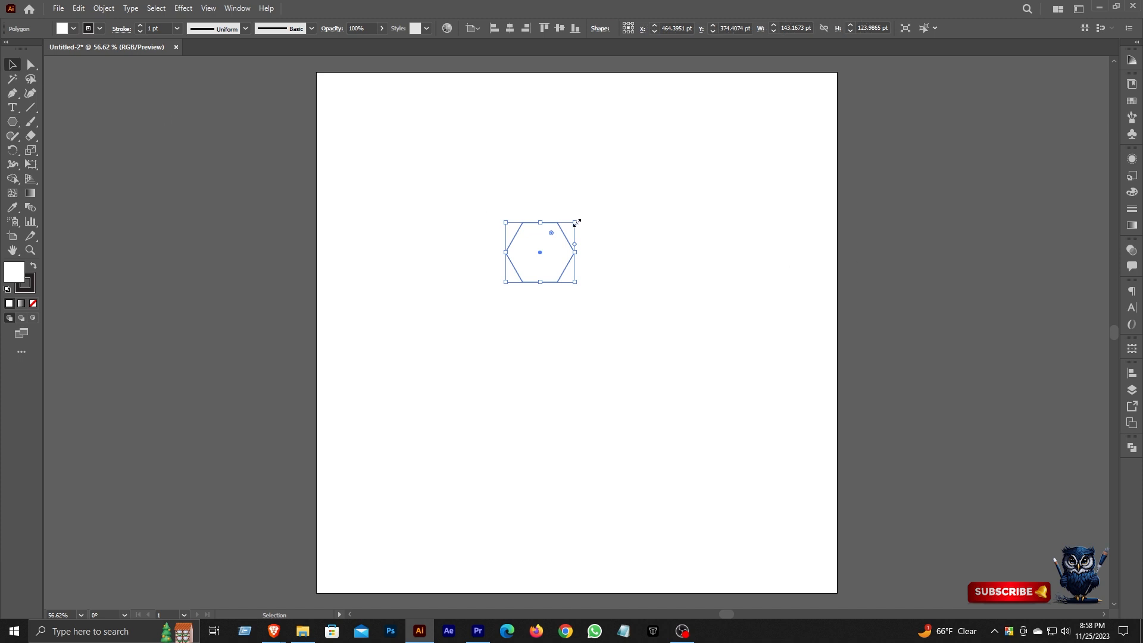
left_click_drag(577, 217, 585, 286)
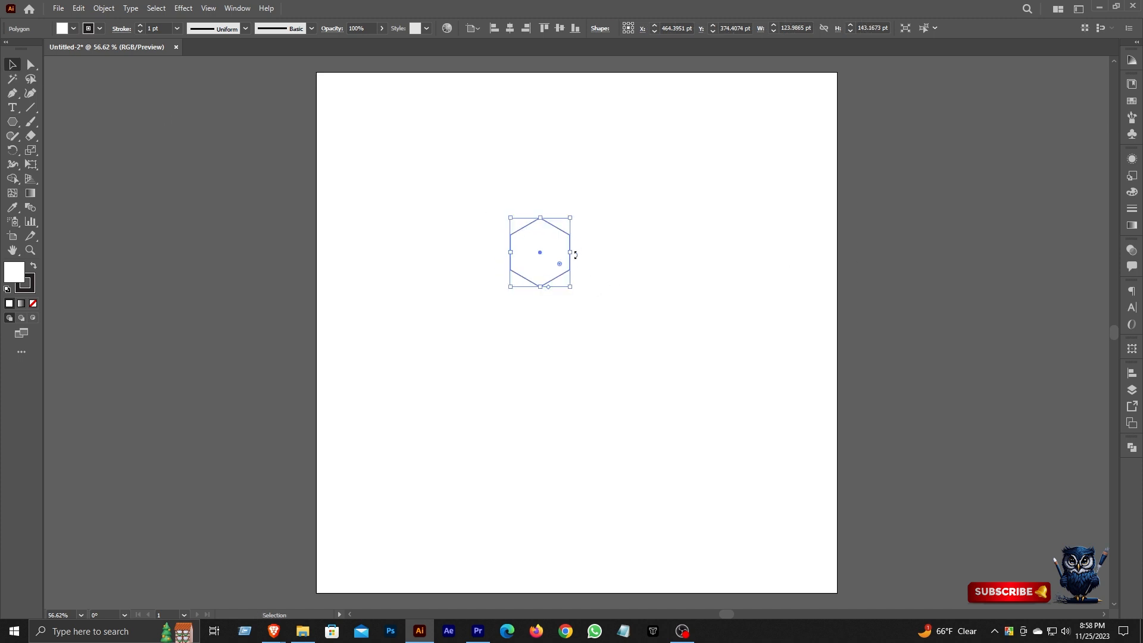
Center the hexagon horizontally and vertically on the artboard and scale it down from its center to about 33 by 38 pt.
left_click(510, 28)
left_click(560, 28)
key("ctrl+space")
left_click_drag(586, 347, 791, 387)
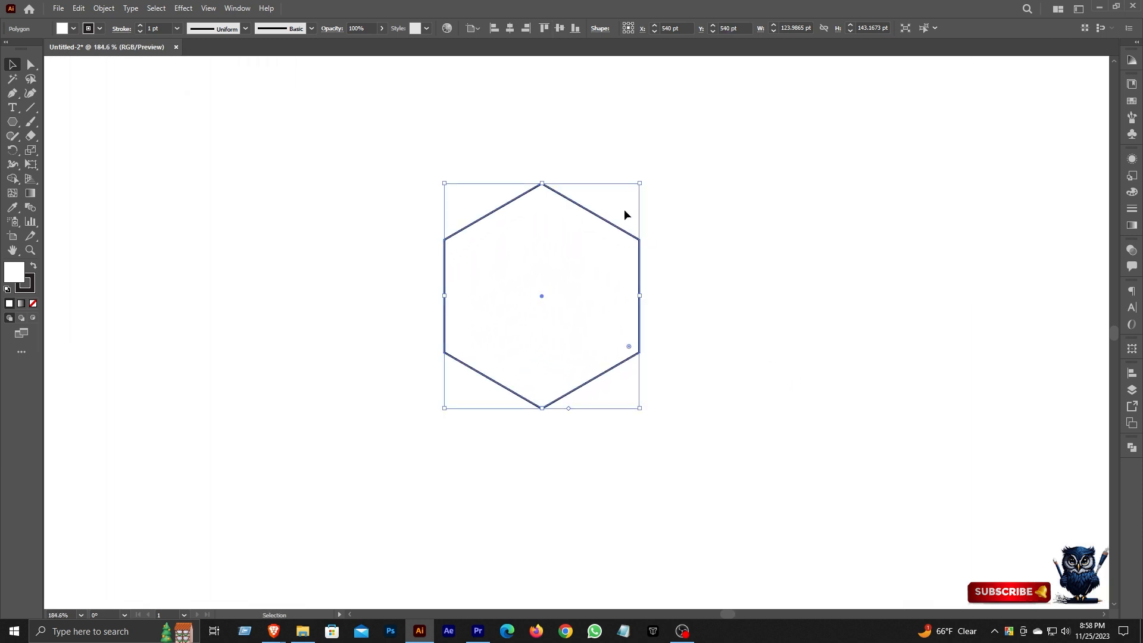
left_click_drag(642, 185, 569, 266)
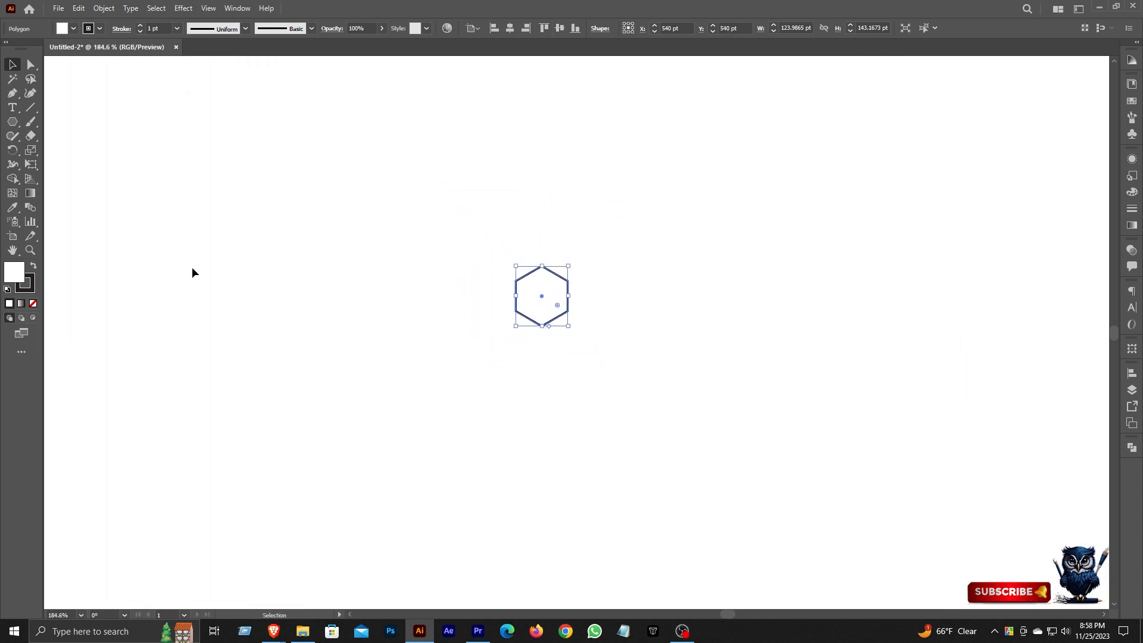
Swap the hexagon's fill and stroke colors to give it a dark fill, and remove its stroke.
left_click(34, 265)
left_click(32, 288)
left_click(33, 304)
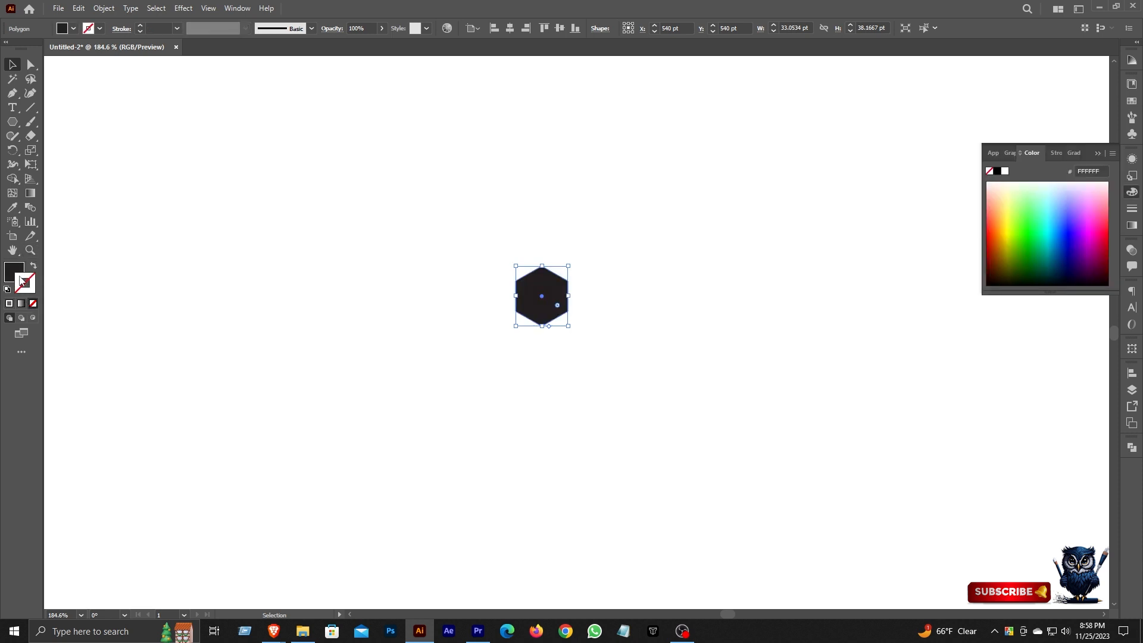
left_click(15, 271)
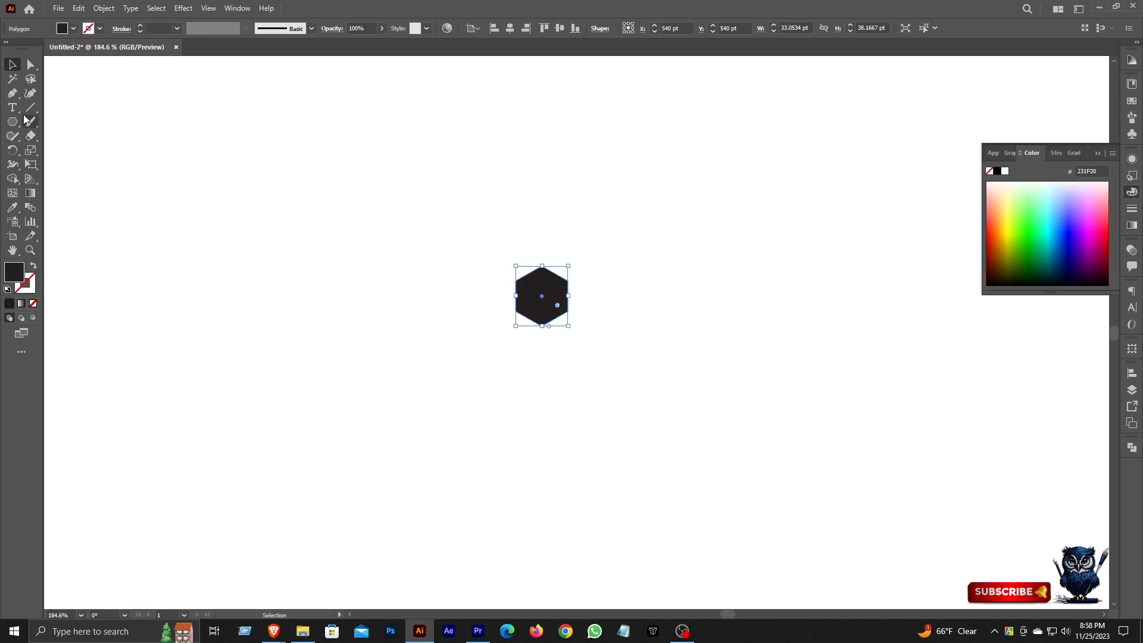
left_click(453, 207)
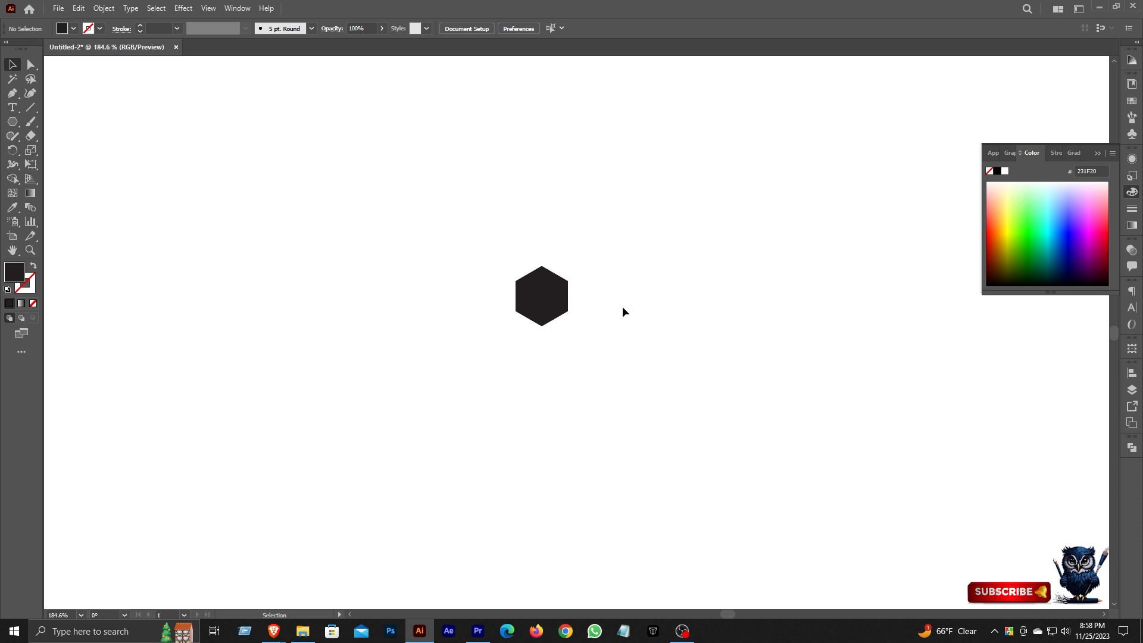
Change the hexagon's fill to green 009904.
left_click(542, 297)
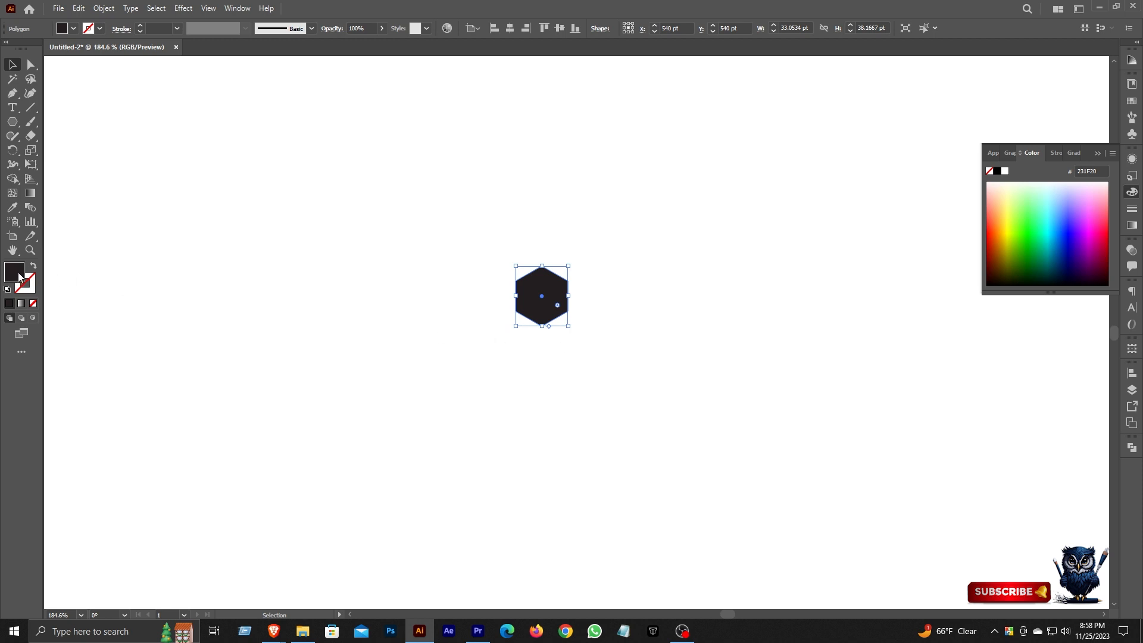
double_click(20, 277)
left_click(644, 426)
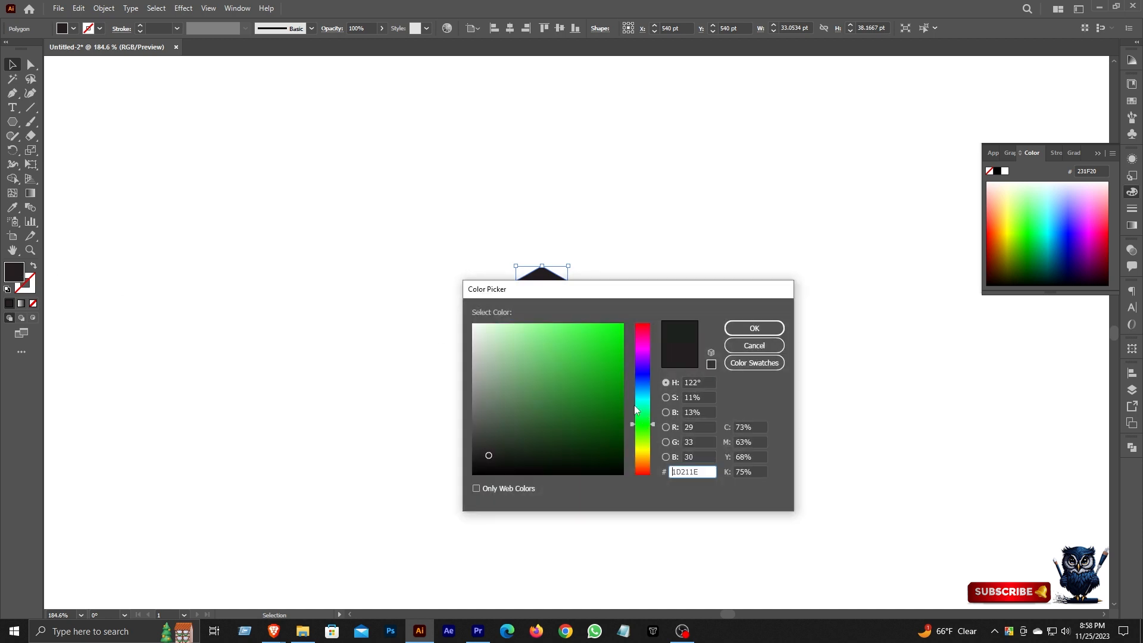
left_click(622, 384)
left_click(755, 328)
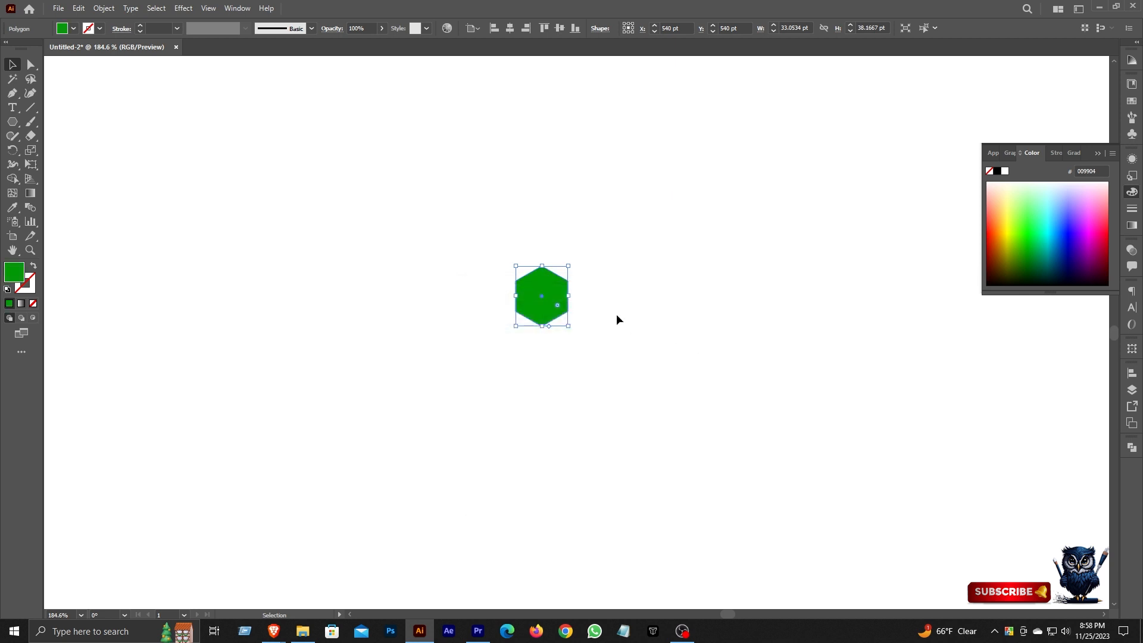
Over the green hexagon, give an in-place copy no fill and a 10 pt green stroke aligned to the outside.
scroll(554, 301, "up", 3)
key("a")
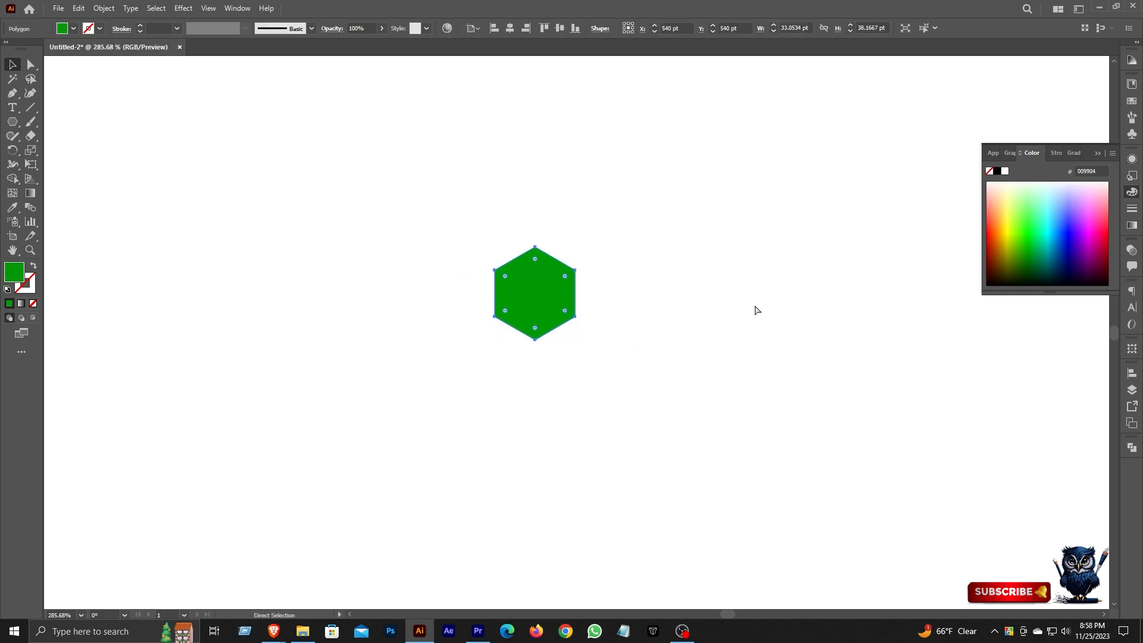
key("v")
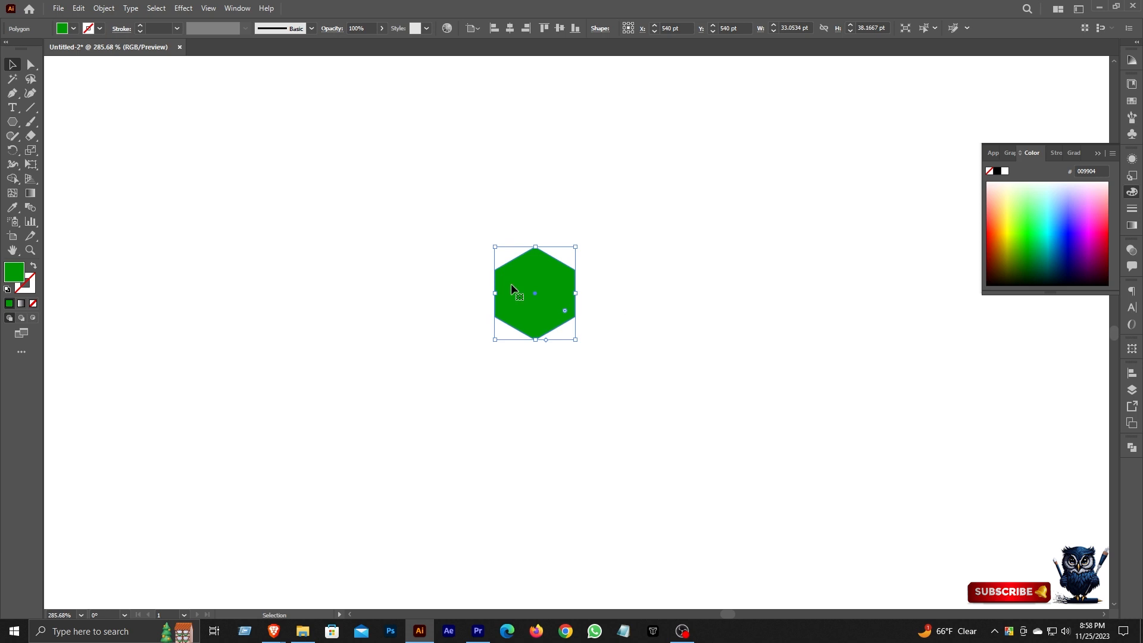
left_click(32, 266)
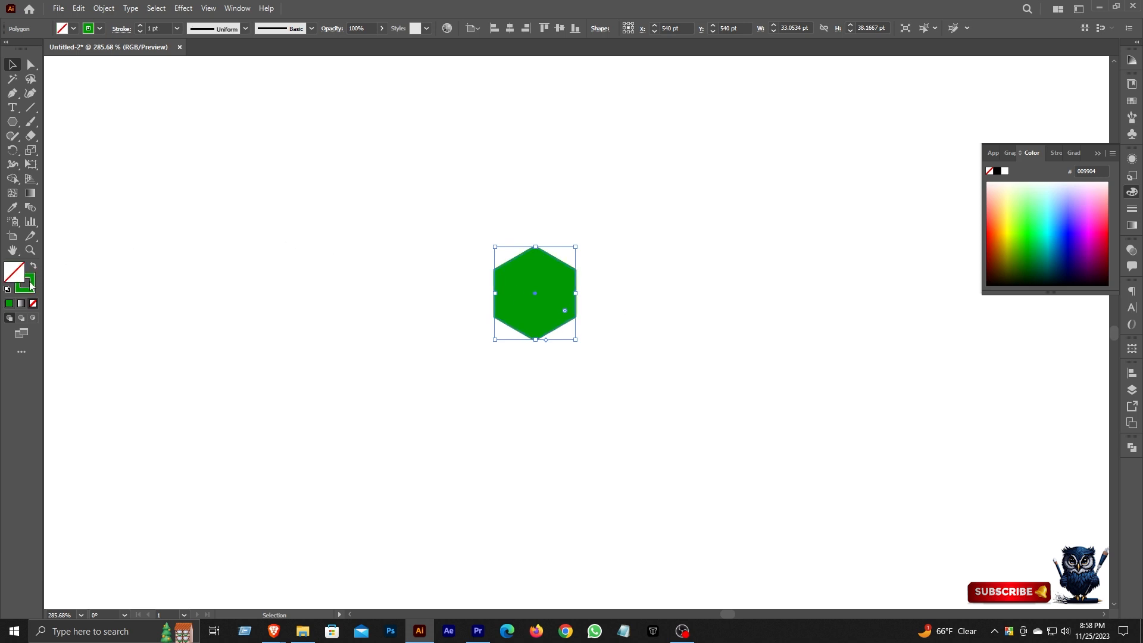
left_click(1133, 209)
left_click(1056, 220)
left_click(1133, 210)
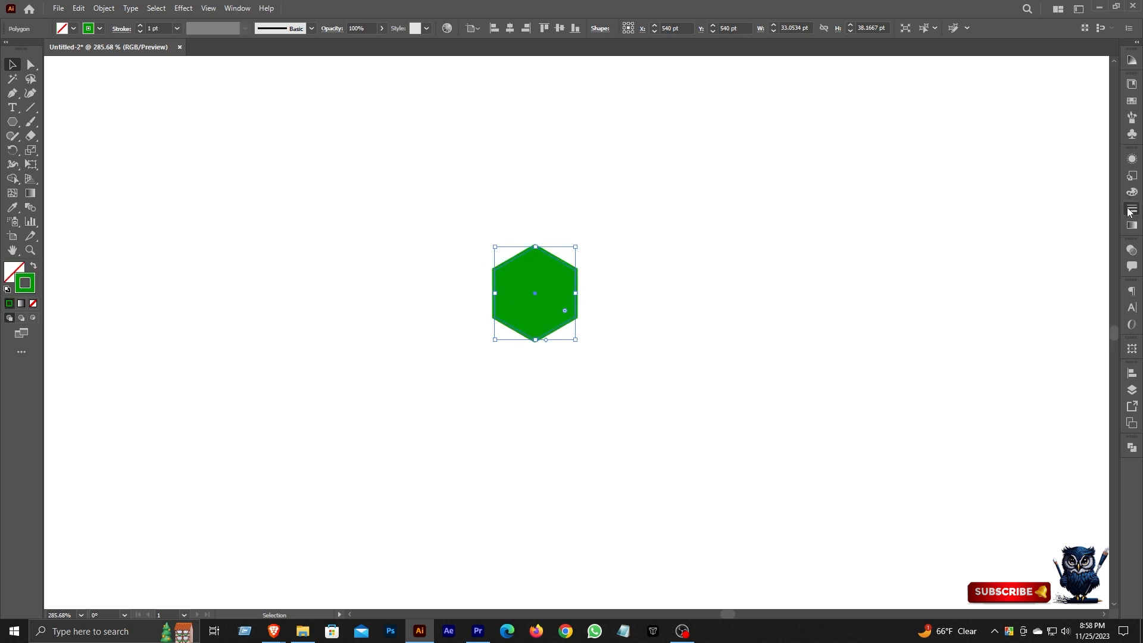
left_click(140, 26)
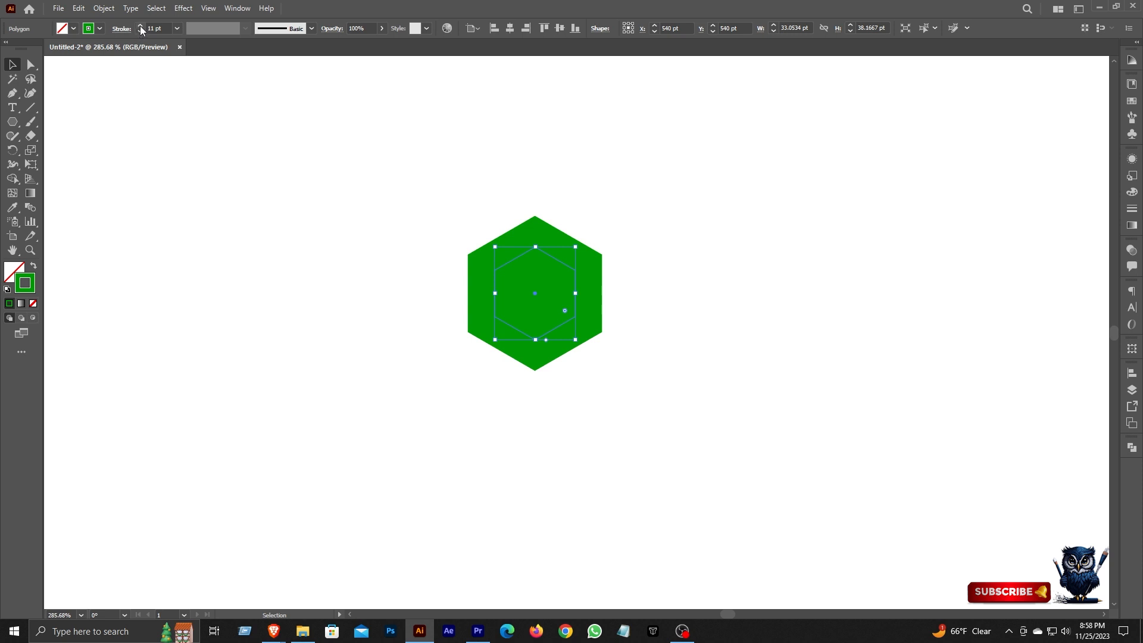
left_click(139, 32)
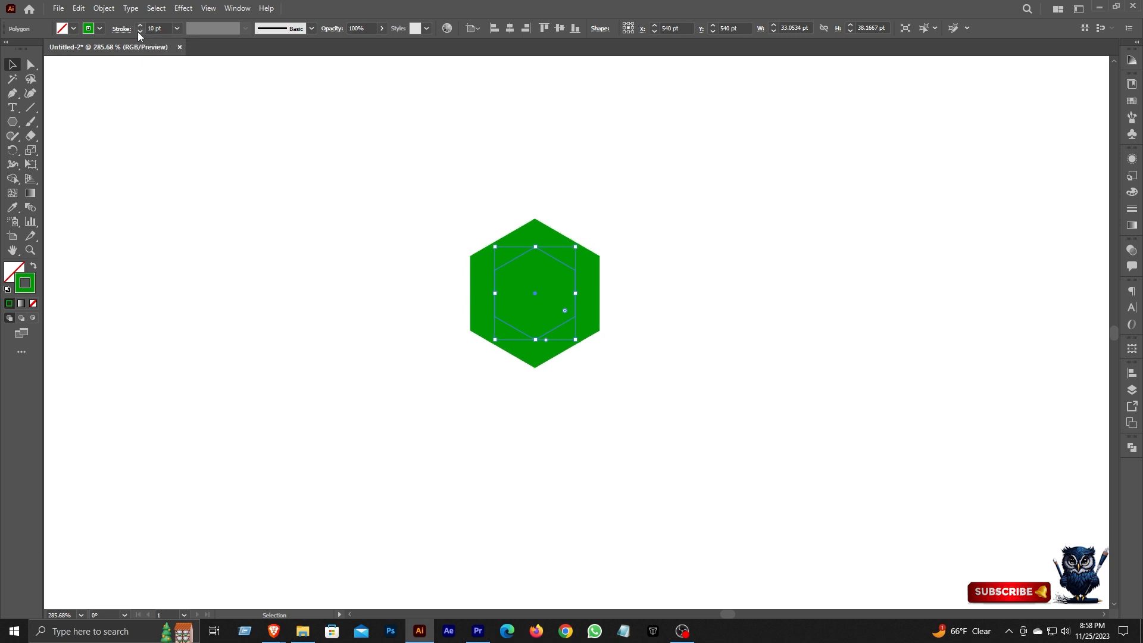
Expand the appearance of the stroked copy and merge its ring and center into one hexagon with Shape Builder.
left_click(103, 9)
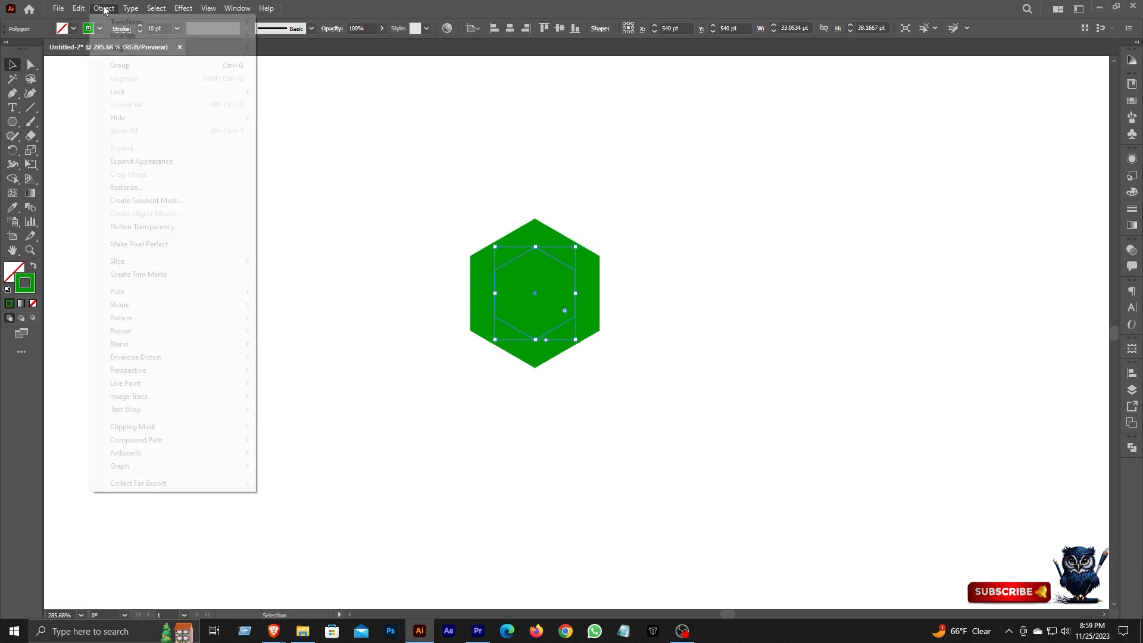
left_click(171, 162)
left_click(12, 179)
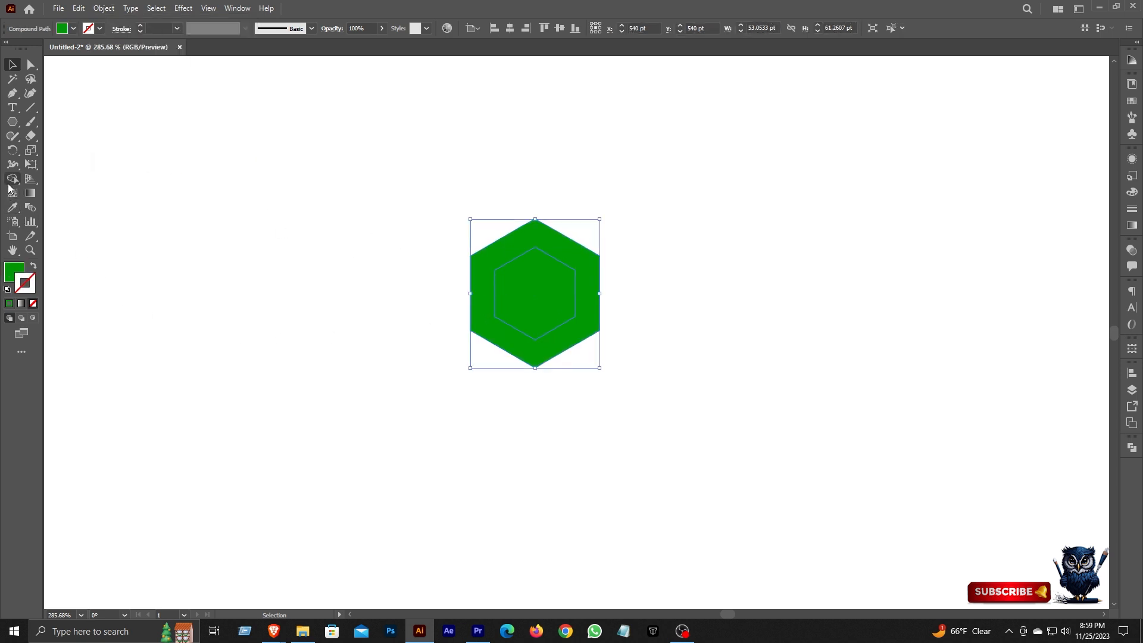
left_click_drag(503, 247, 551, 288)
left_click(10, 68)
Swap the merged hexagon's fill to stroke, align the stroke outside and set its weight to 10 pt.
left_click(34, 269)
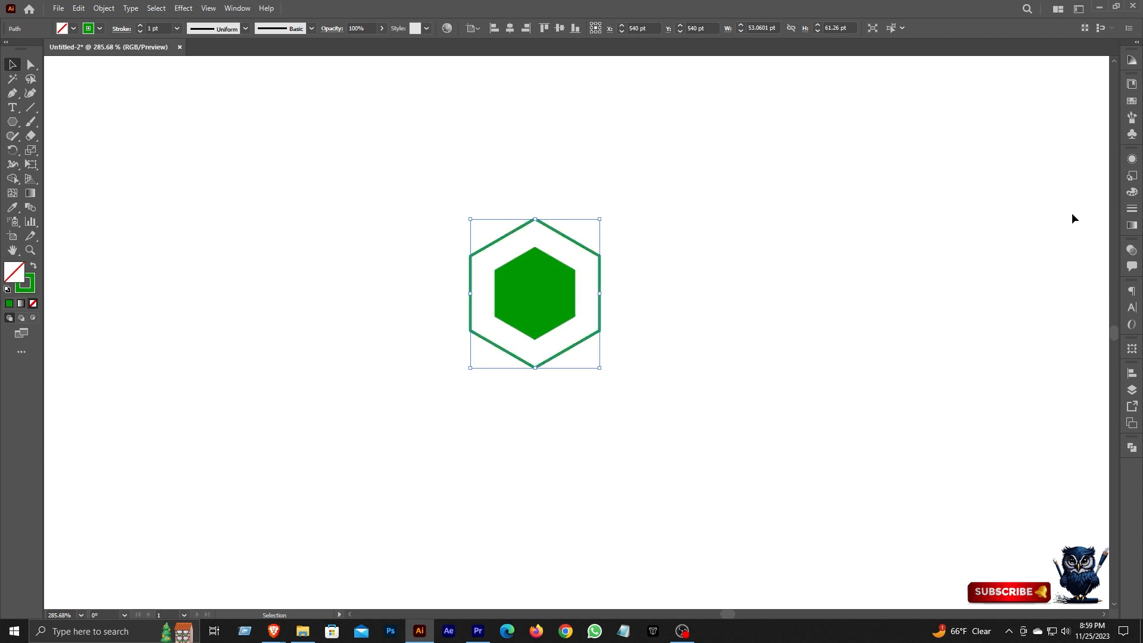
left_click(1133, 210)
left_click(1055, 219)
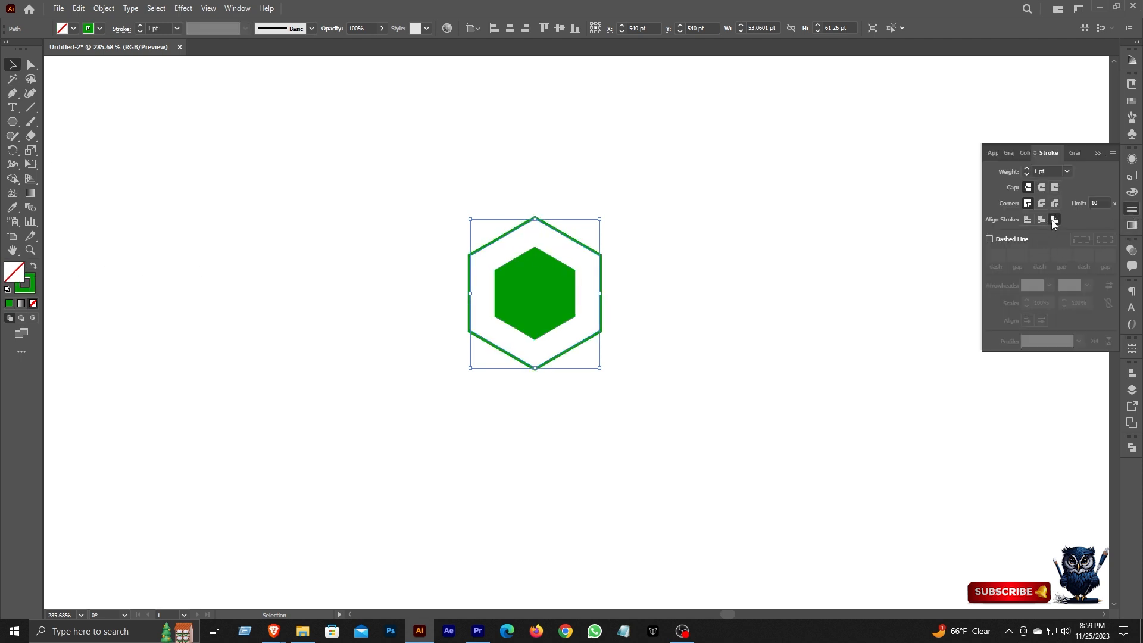
left_click(1035, 172)
type("0")
key("Return")
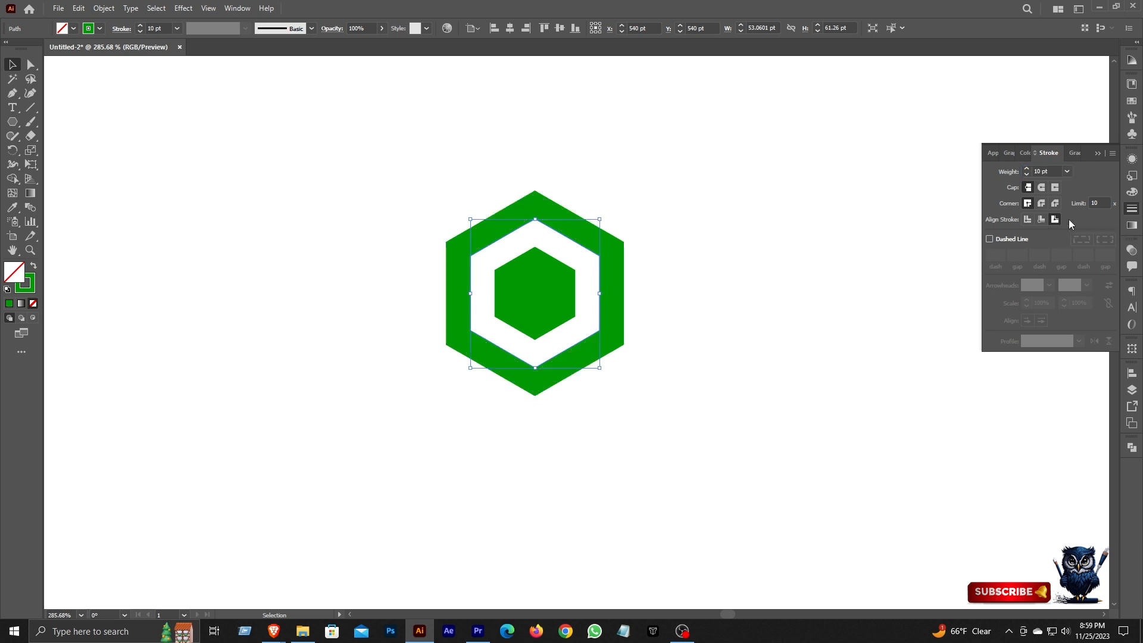
left_click(1133, 209)
Expand the 10 pt outline into a ring, then turn an in-place copy into a single green-outlined hexagon with Shape Builder.
left_click(104, 8)
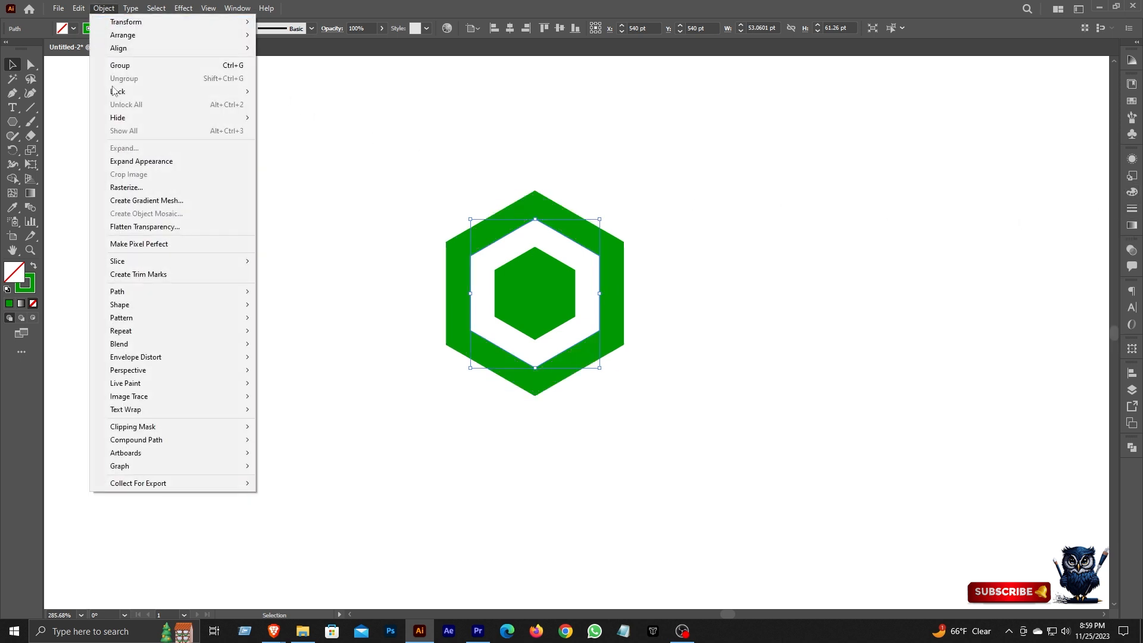
left_click(128, 160)
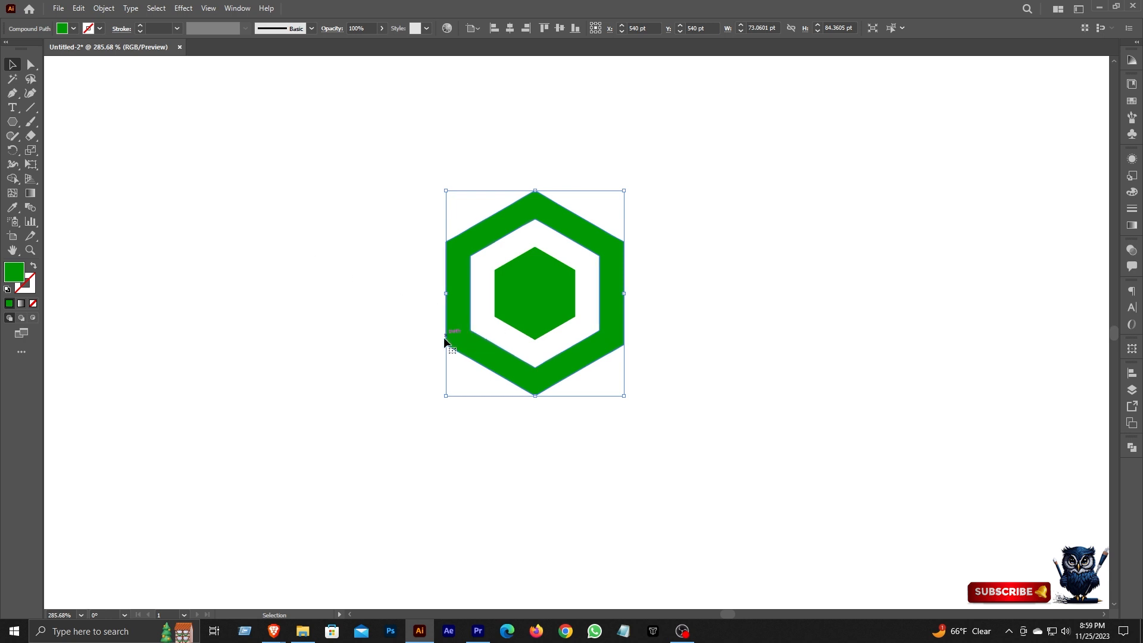
key("a")
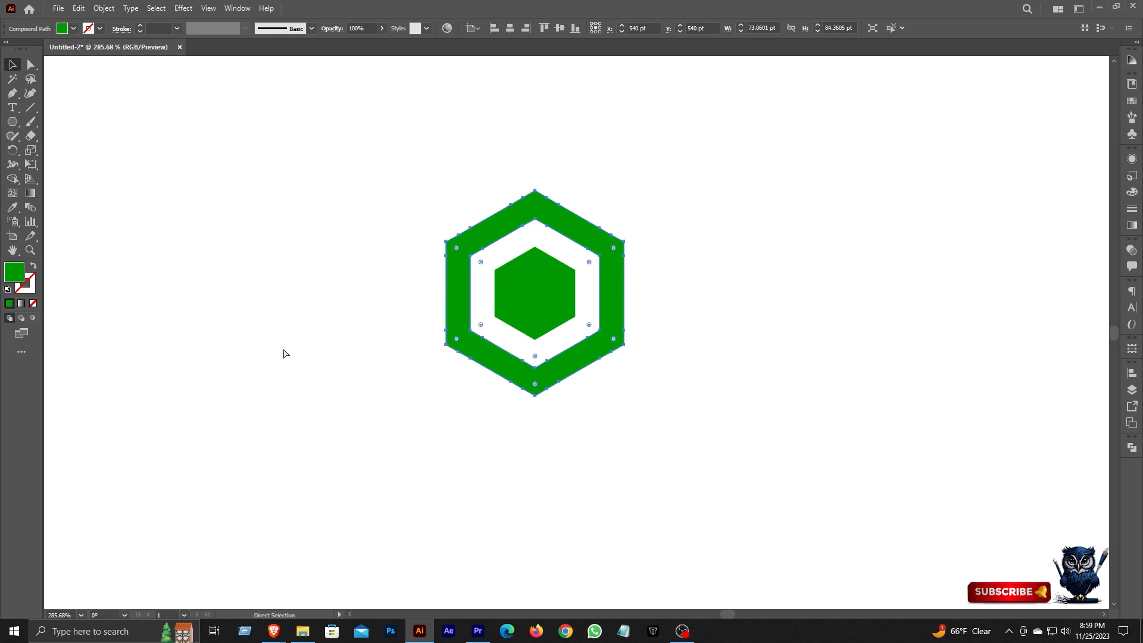
key("v")
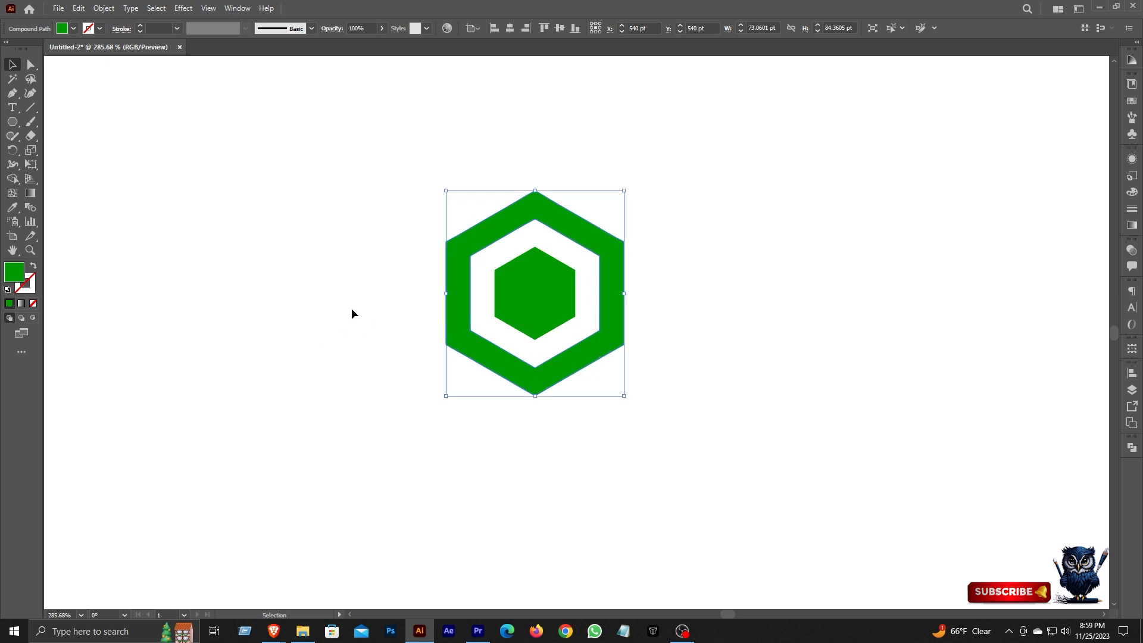
left_click(33, 266)
left_click(12, 178)
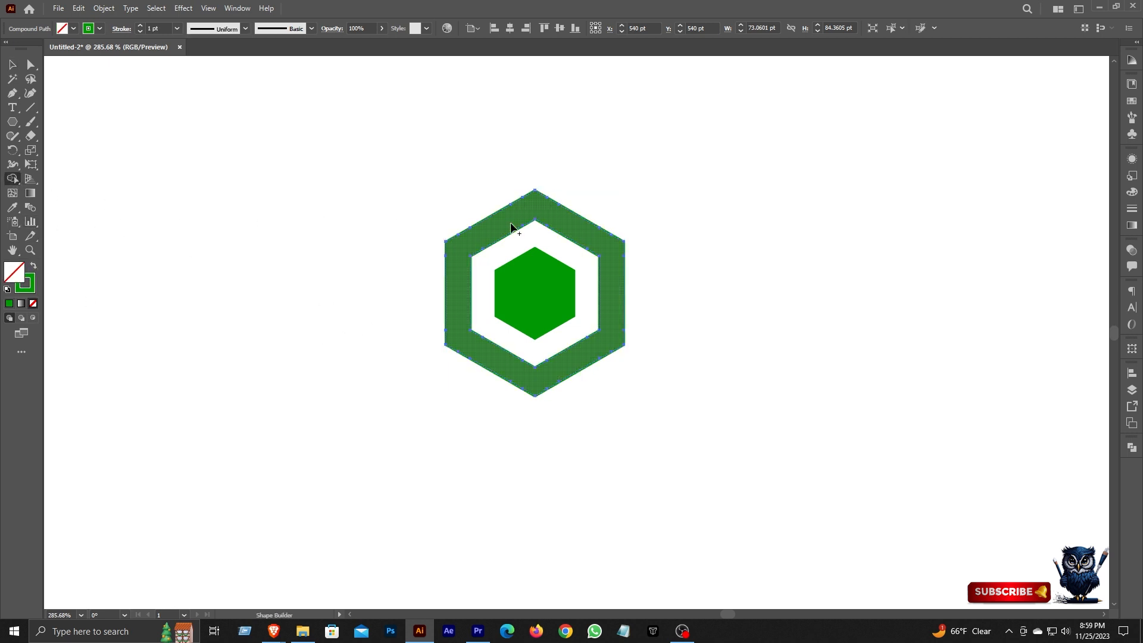
left_click(12, 64)
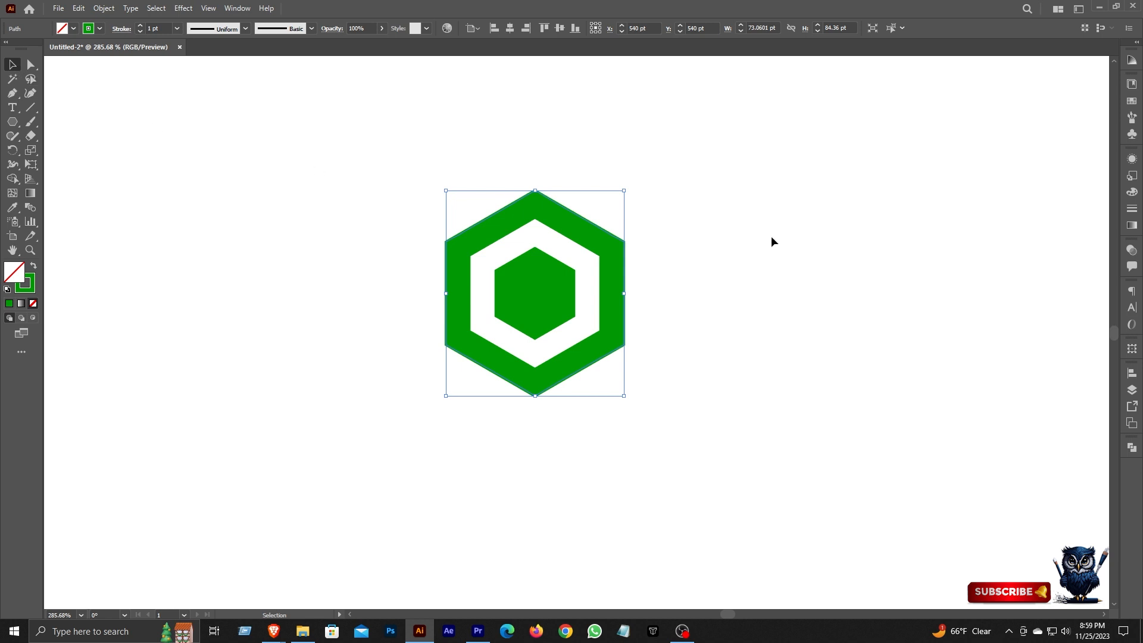
Align the outer hexagon's stroke to the outside and set its weight to 10 pt.
left_click(1132, 209)
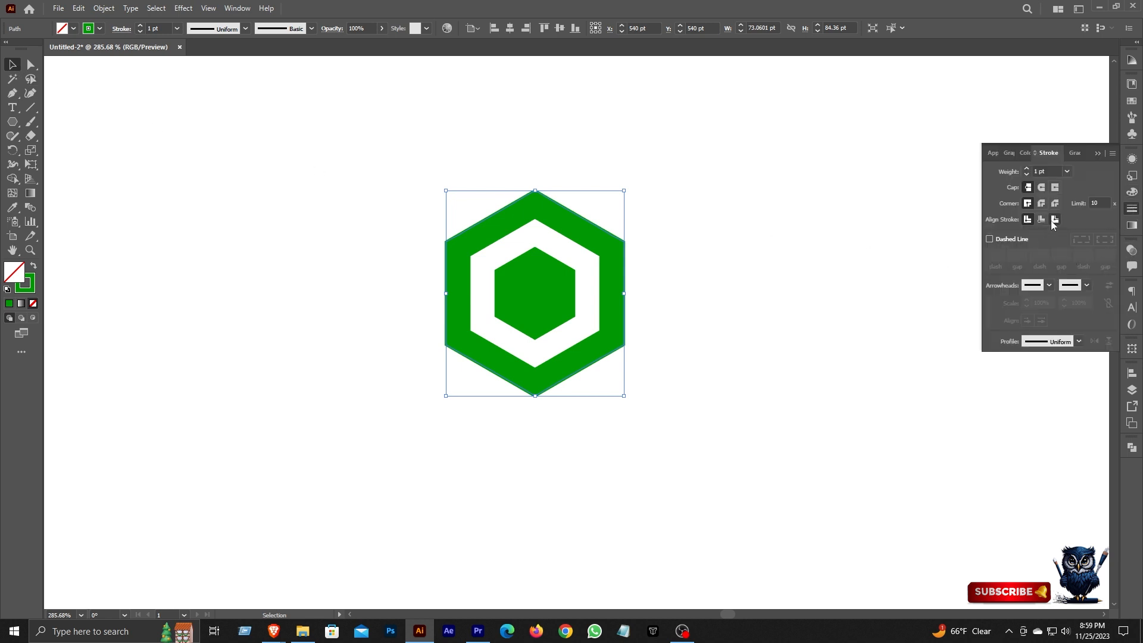
left_click(1056, 219)
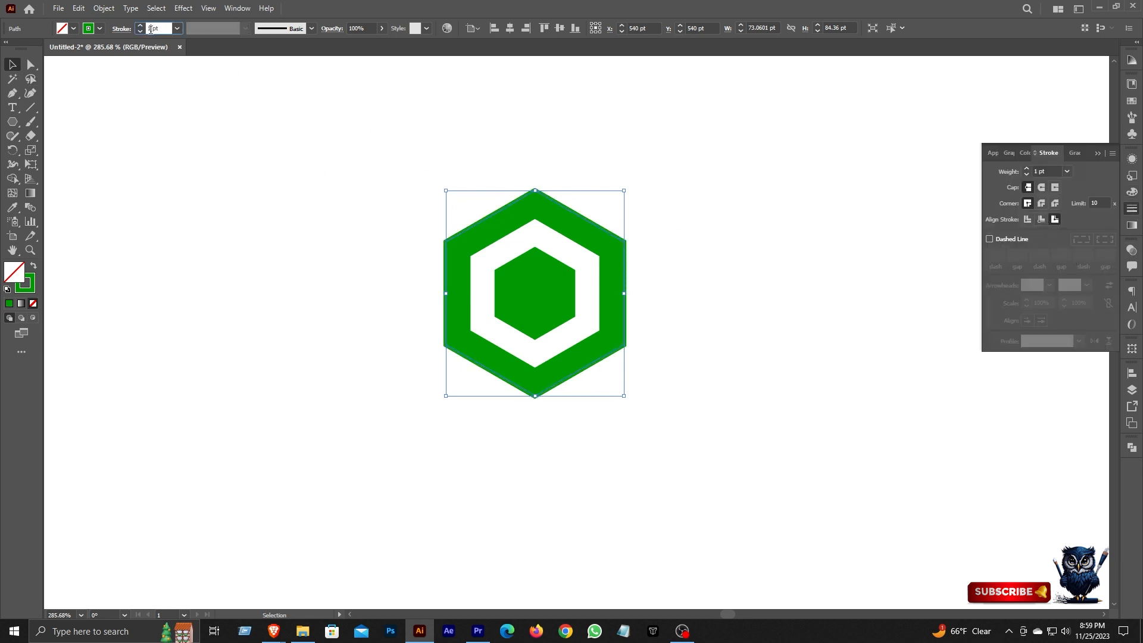
type("0")
key("Return")
Expand the outermost stroke's appearance and merge it with its interior into one larger hexagon using Shape Builder.
left_click(103, 9)
left_click(142, 161)
left_click(12, 179)
left_click_drag(484, 185, 535, 293)
key("v")
Convert the largest hexagon's green fill to an unfilled outline with a 10 pt stroke aligned outside.
left_click(33, 266)
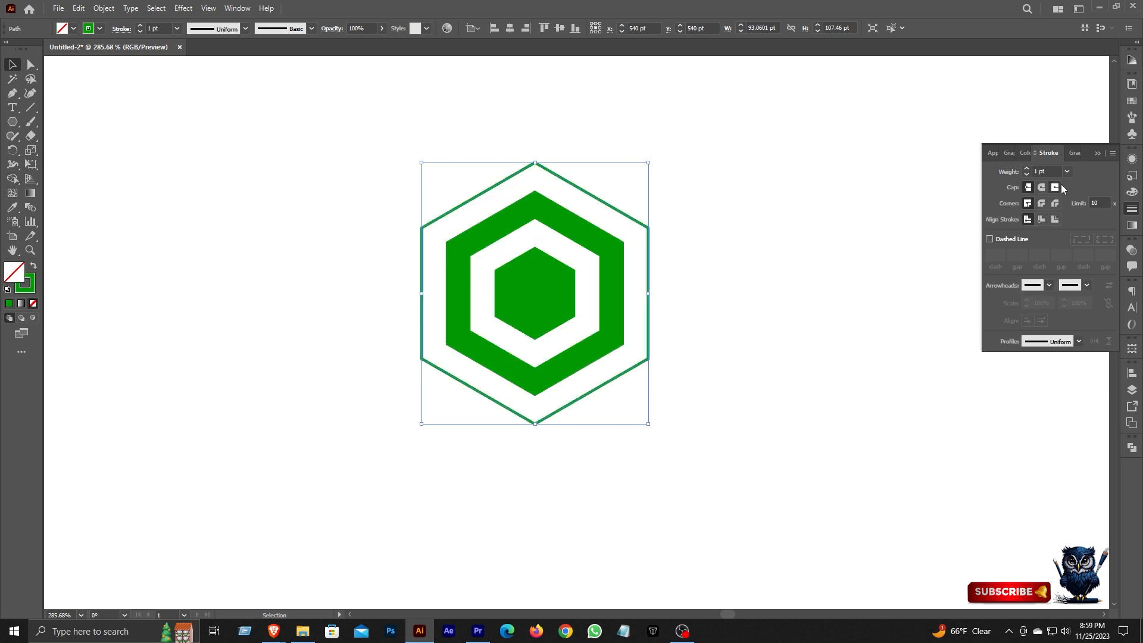
left_click(1058, 220)
left_click(1037, 171)
type("0")
key("Return")
left_click(1133, 210)
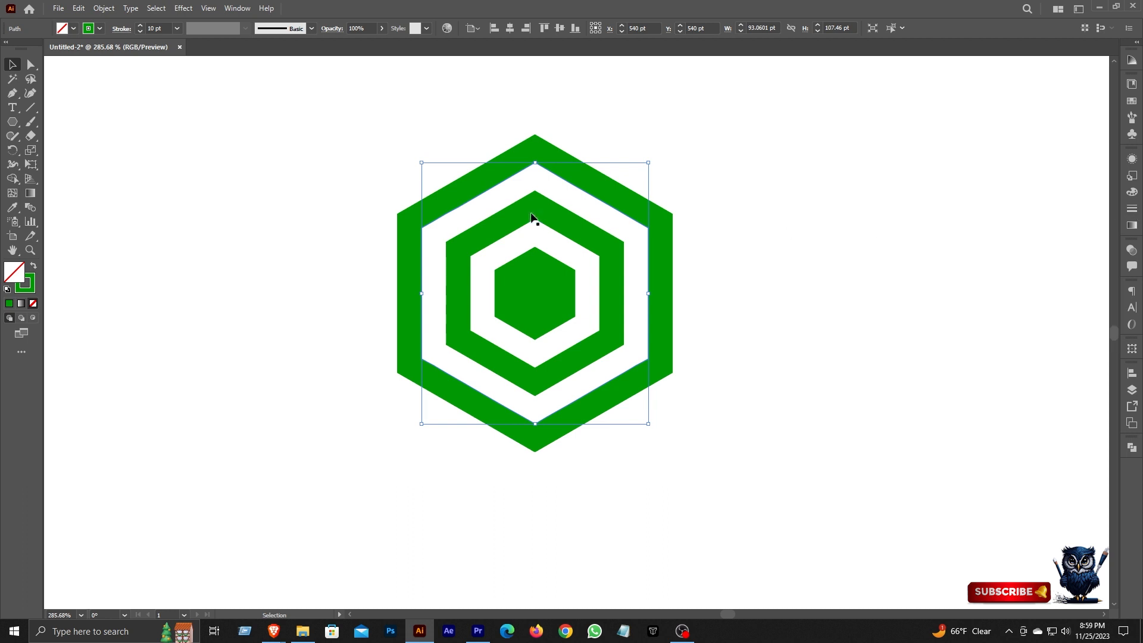
Expand the appearance of the outermost 10 pt hexagon outline into a filled ring and deselect it.
left_click(104, 9)
left_click(137, 158)
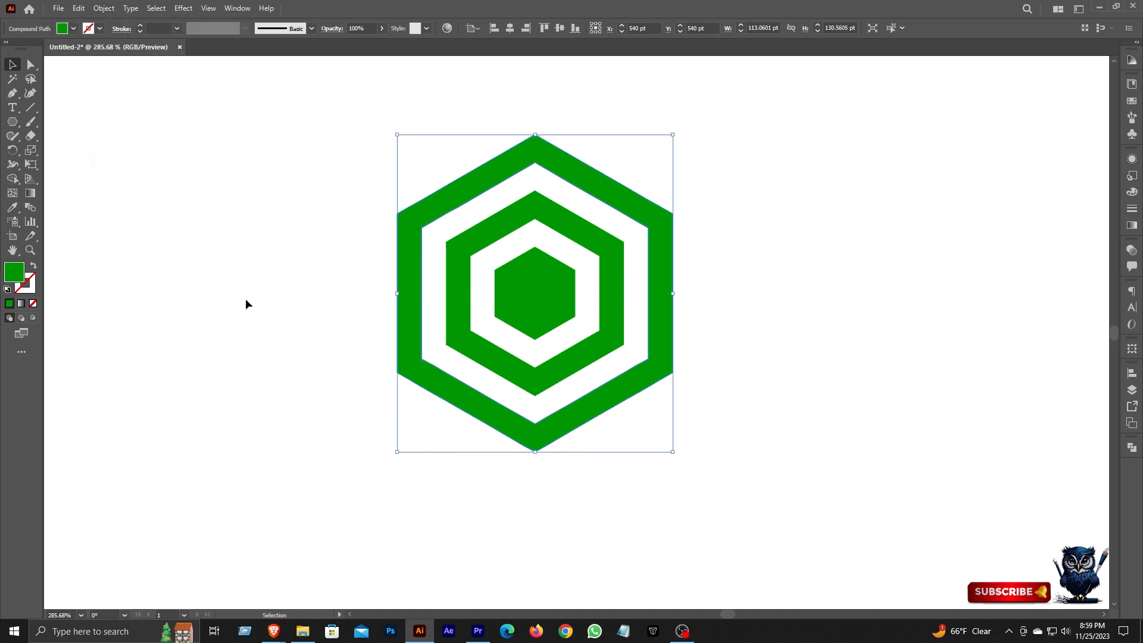
left_click(307, 377)
Draw three straight lines joining opposite corners of the outer hexagon, one vertical and two diagonal, crossing at the center.
left_click(31, 107)
left_click_drag(534, 135, 536, 452)
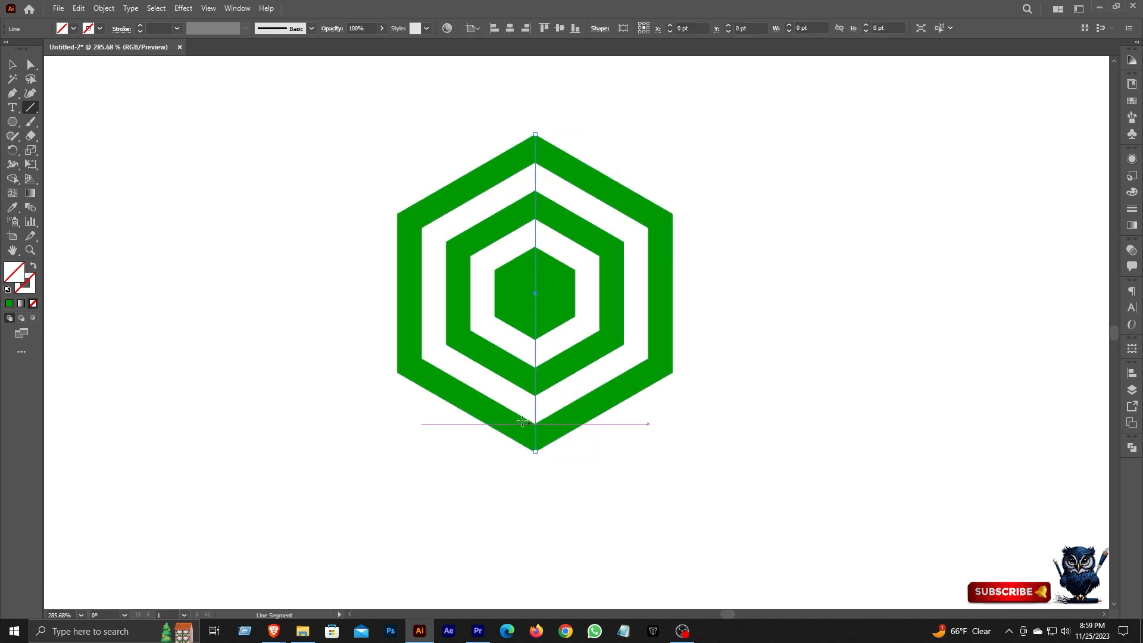
left_click_drag(397, 211, 673, 372)
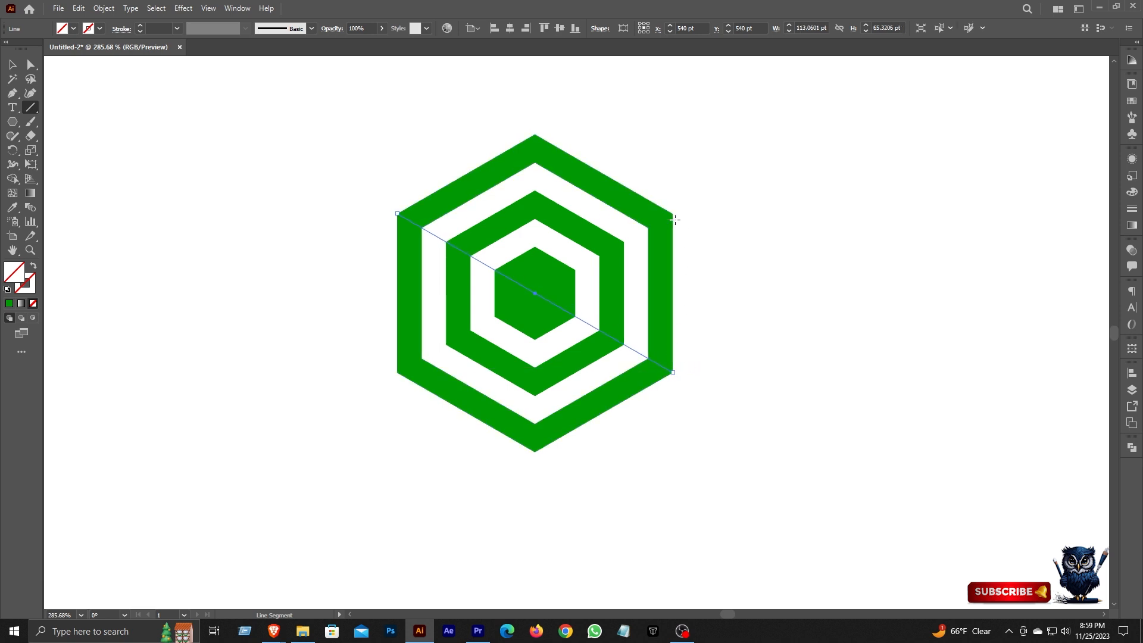
left_click_drag(673, 213, 397, 372)
key("v")
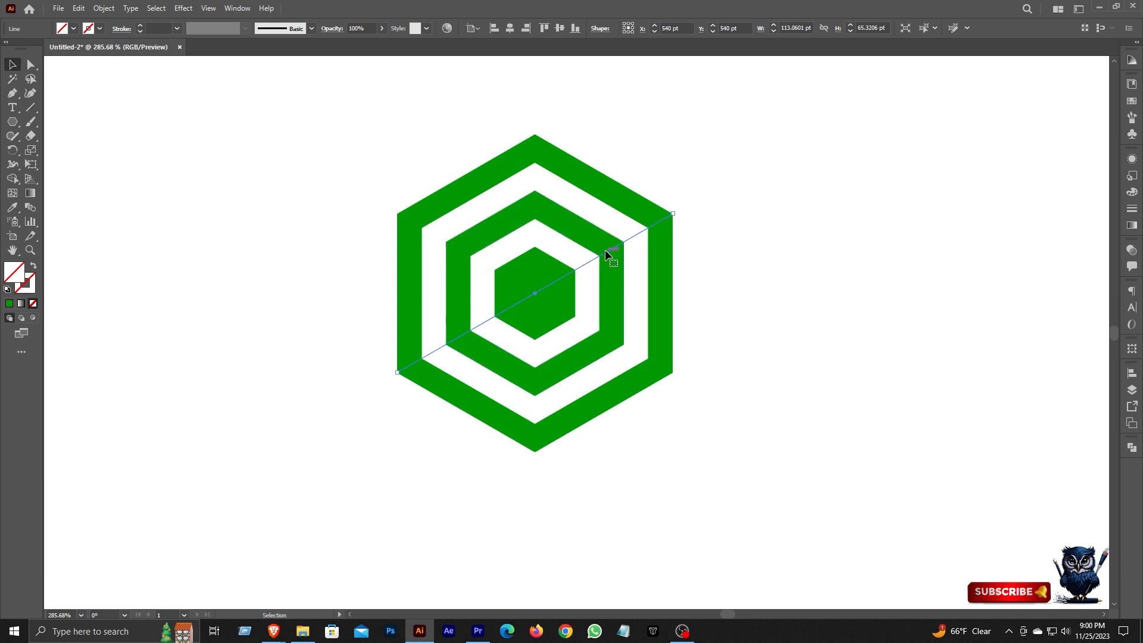
Give the diagonal line through the upper-right and lower-left corners a green 10 pt stroke.
left_click(151, 28)
type("10")
key("Return")
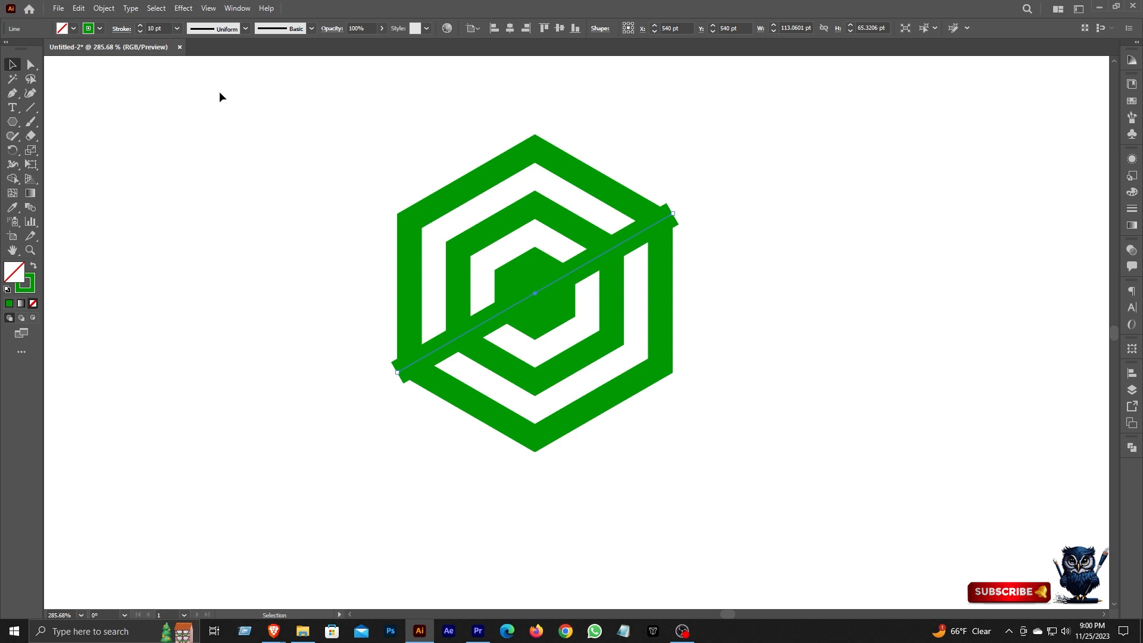
left_click(27, 288)
Expand the thick diagonal line's fill and stroke into a filled bar and deselect it.
left_click(103, 8)
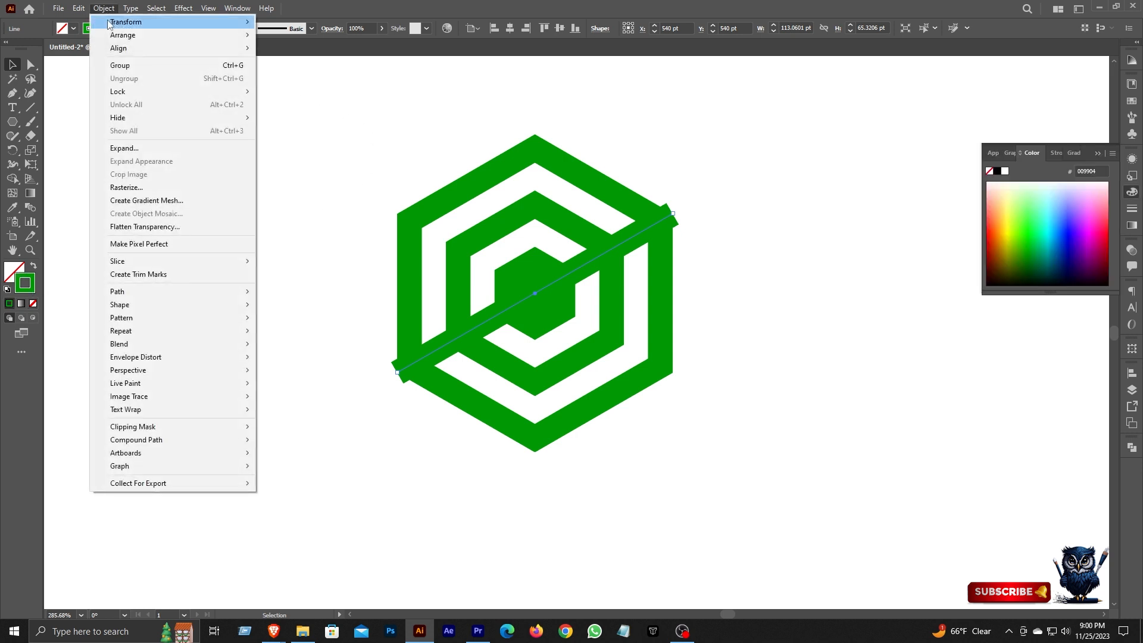
left_click(152, 149)
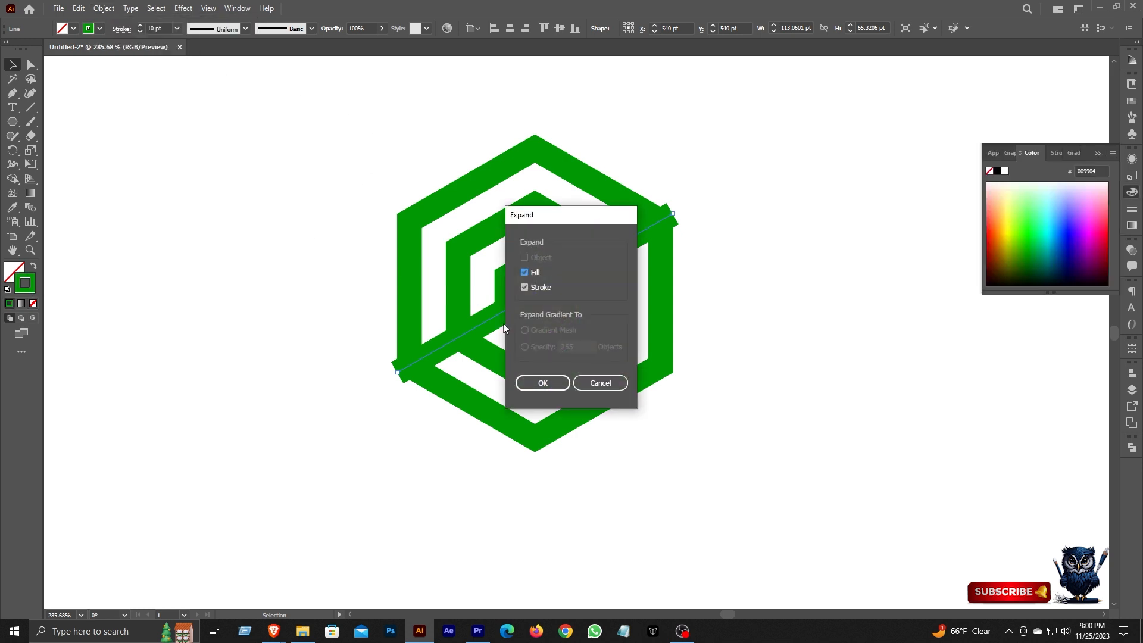
left_click(543, 383)
left_click(743, 341)
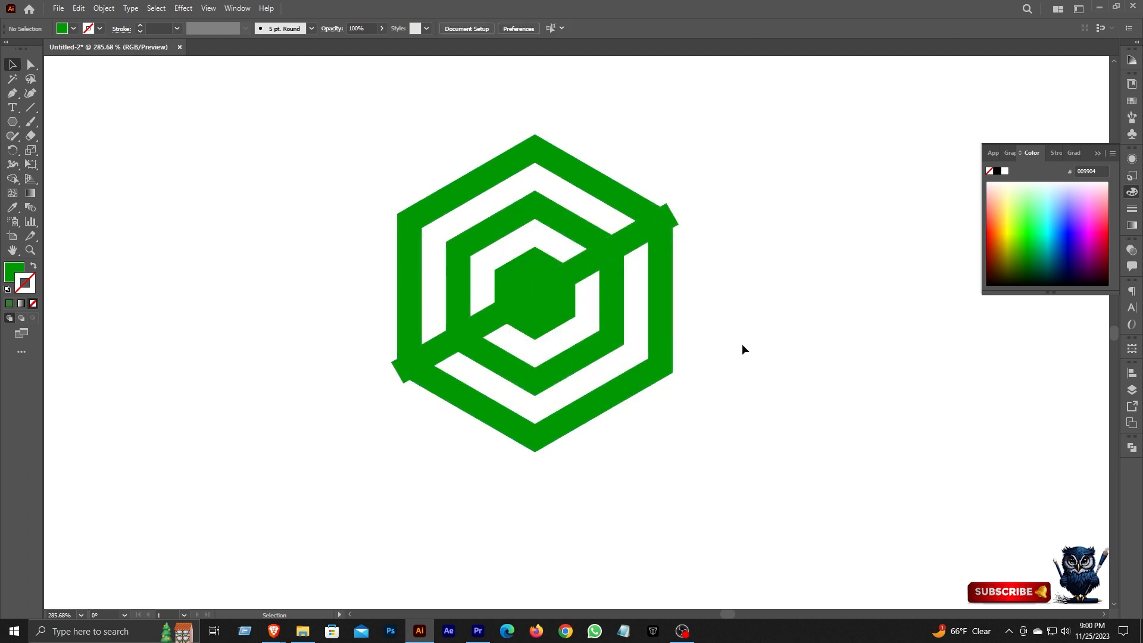
Remove the middle ring's right-hand sections between the vertical line and the unstroked diagonal line using Shape Builder, and deselect the artwork.
left_click(633, 237)
left_click_drag(756, 154, 395, 410)
left_click(14, 180)
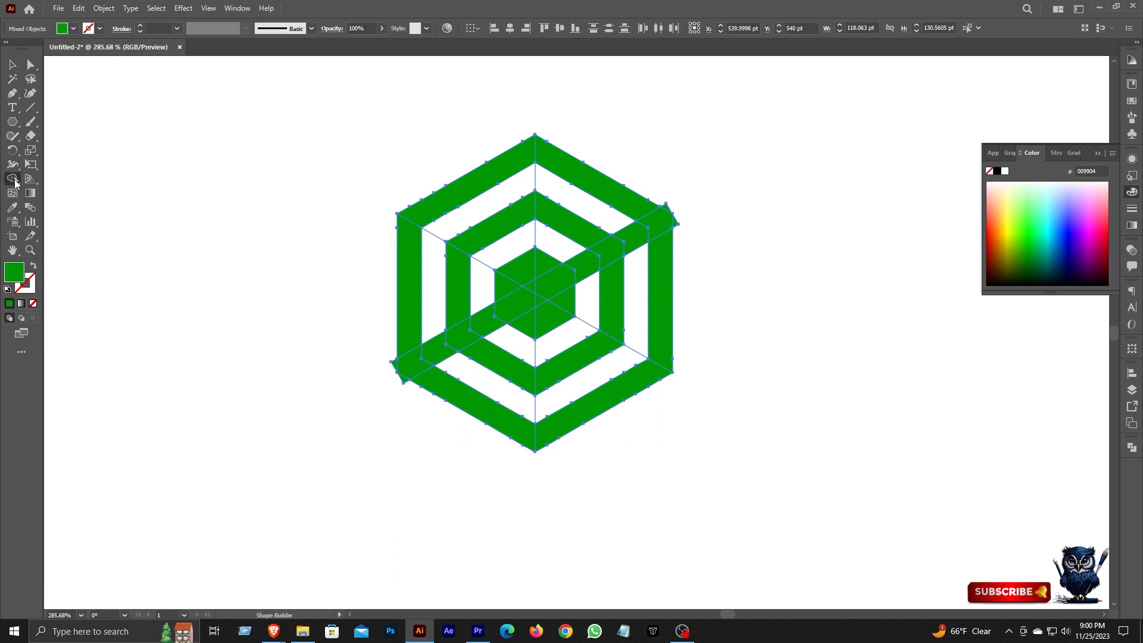
left_click(583, 227, "alt")
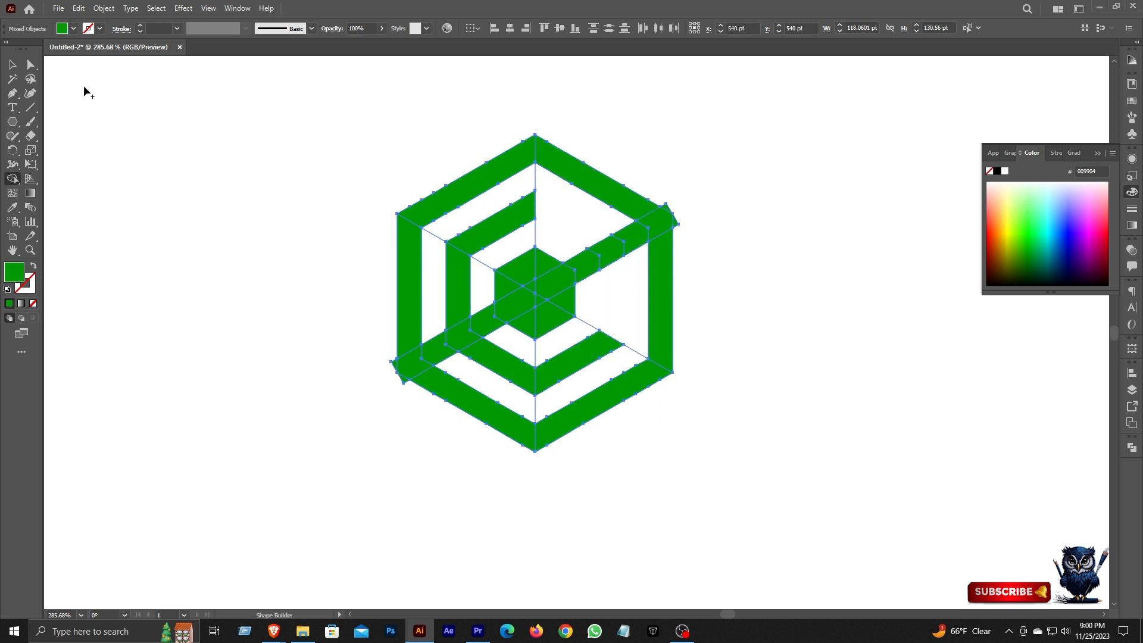
key("v")
left_click(324, 284)
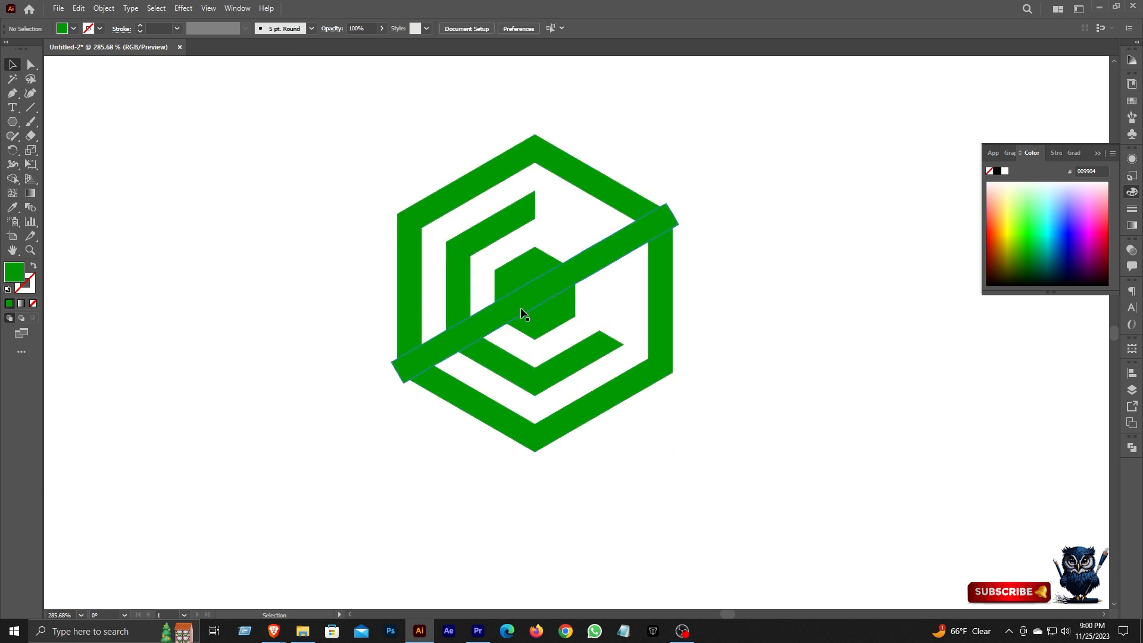
Remove the diagonal bar's lower-left part outside the central hexagon with Shape Builder, using the hexagon and crossing line as boundaries.
left_click(521, 308)
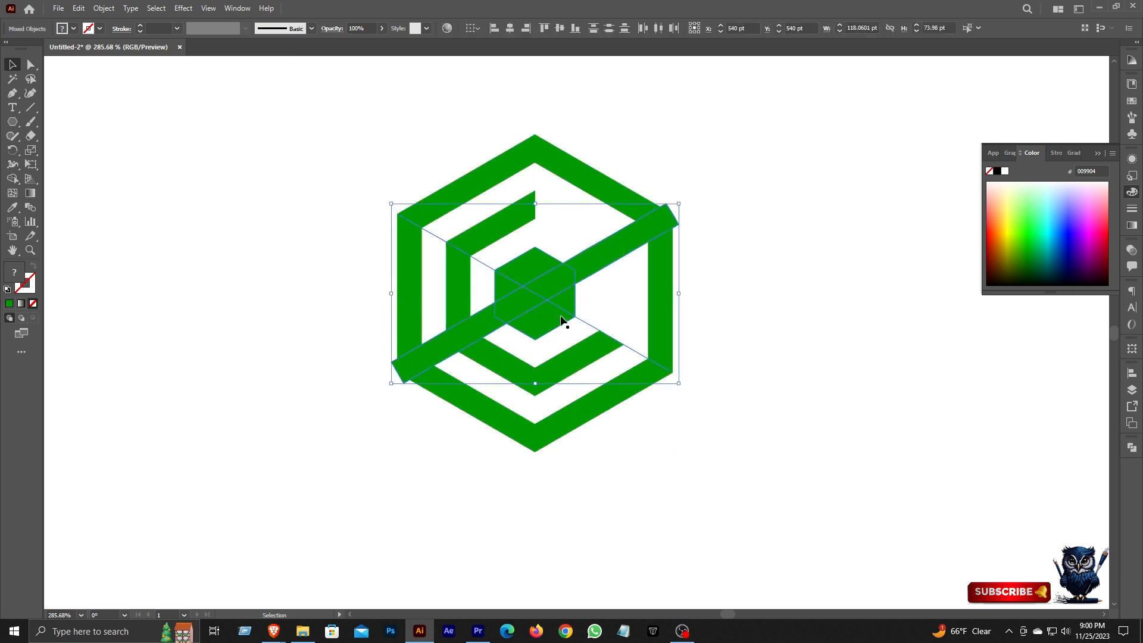
left_click(548, 319)
left_click(463, 326, "shift")
left_click(12, 179)
left_click(467, 322, "alt")
left_click(12, 64)
Trim the bar's end that protrudes past the outer ring's upper-right corner with Shape Builder, and deselect everything.
left_click(636, 202, "shift")
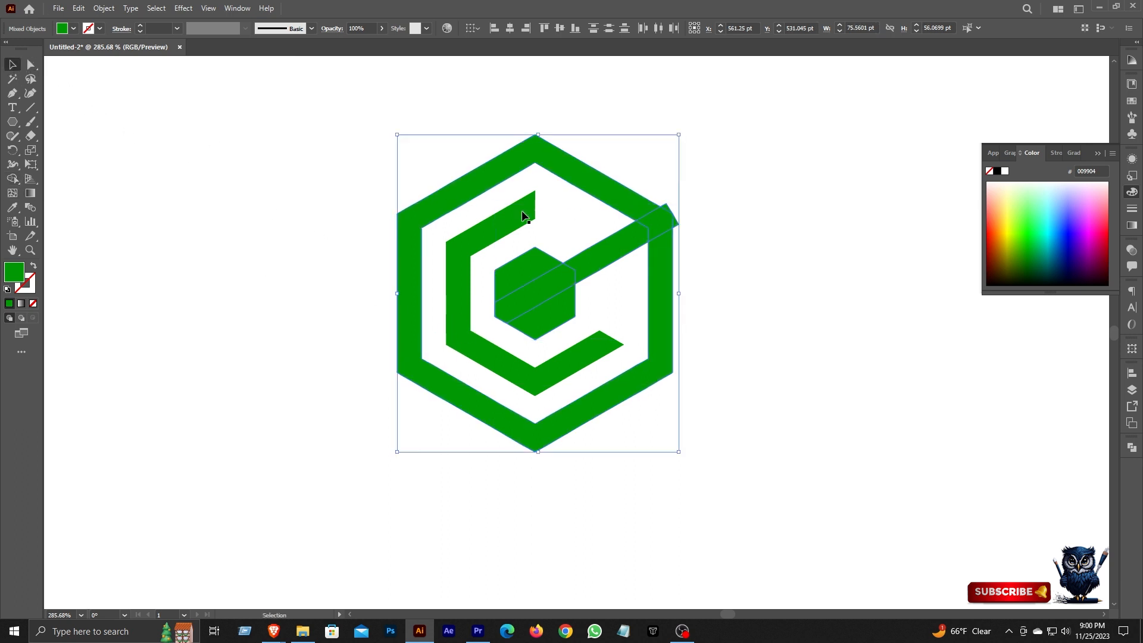
left_click(12, 179)
left_click_drag(689, 210, 524, 263)
left_click(577, 205, "alt")
left_click(623, 272, "alt")
left_click_drag(700, 281, 585, 234)
left_click(13, 65)
left_click(146, 122)
left_click_drag(526, 290, 571, 289)
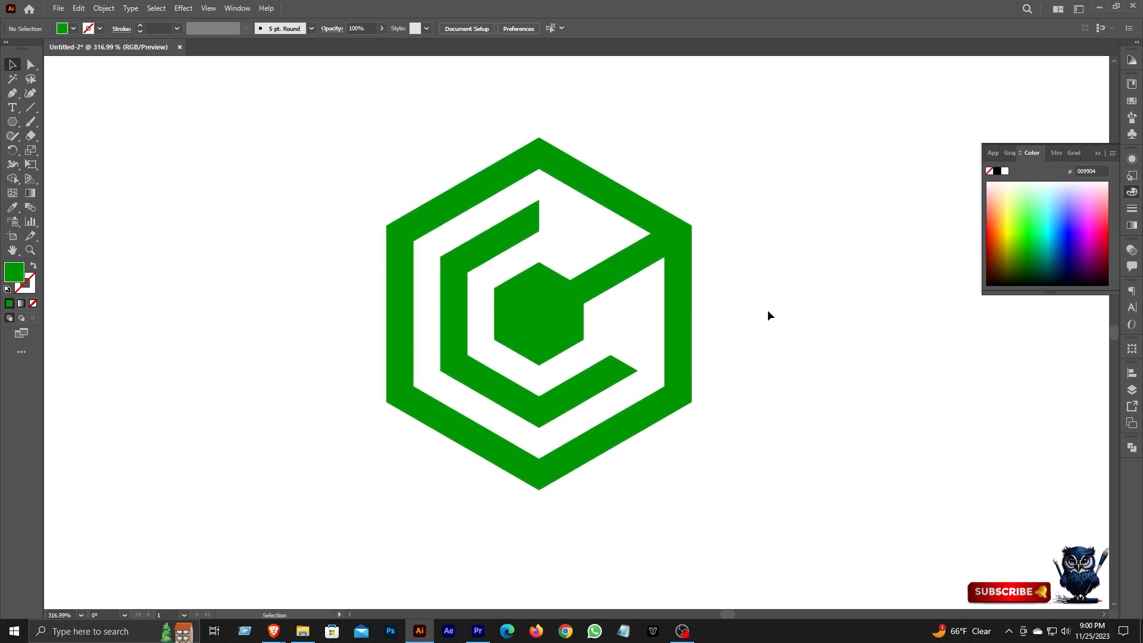
Extend the vertical line's upper end above the hexagon and the diagonal line's lower-right end beyond its corner.
left_click(613, 348)
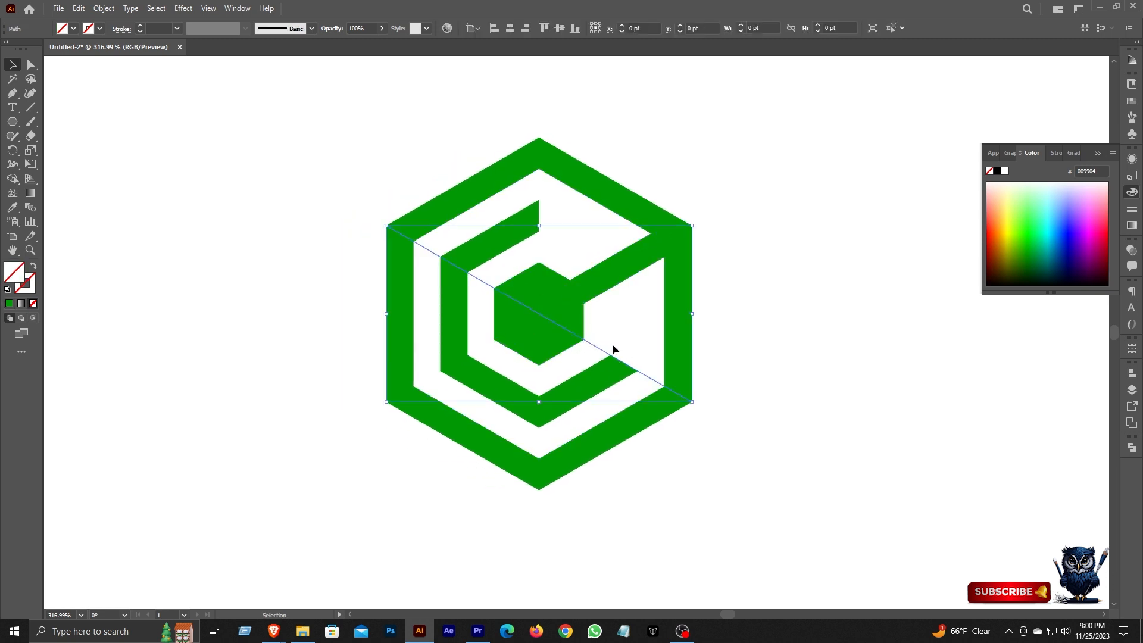
left_click(540, 169)
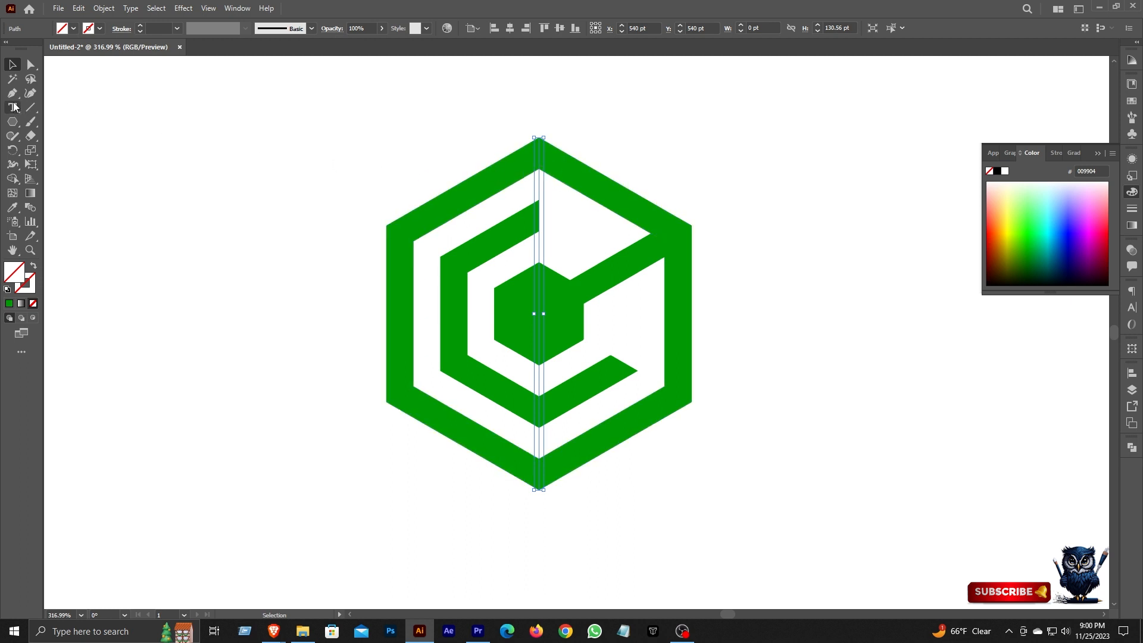
left_click(31, 64)
left_click_drag(539, 138, 539, 72)
left_click(664, 387)
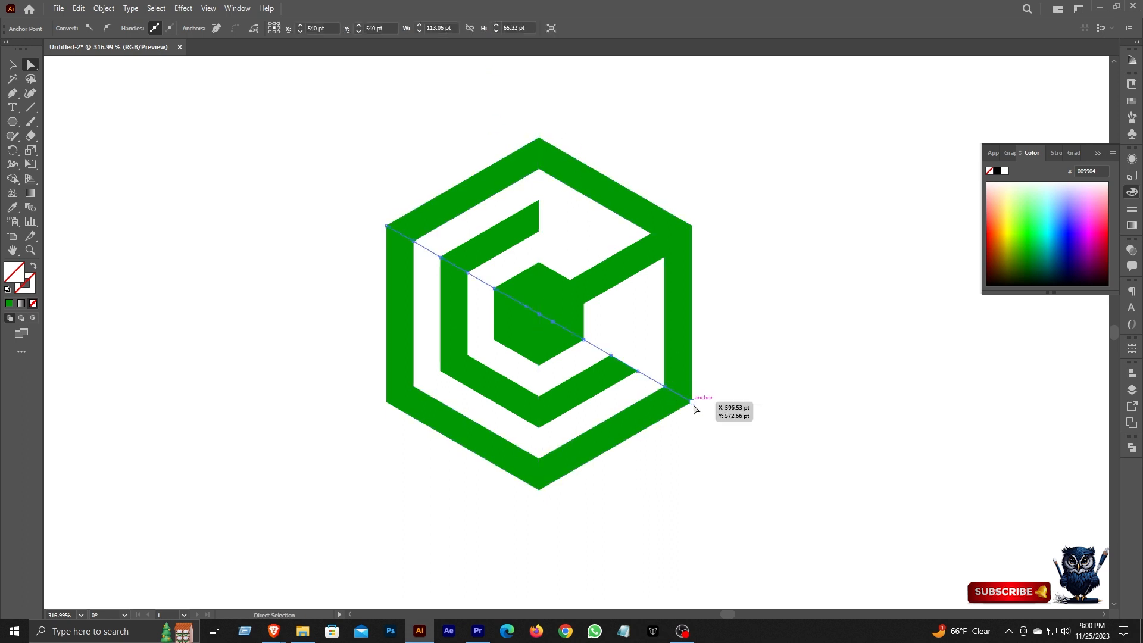
left_click_drag(692, 403, 791, 459)
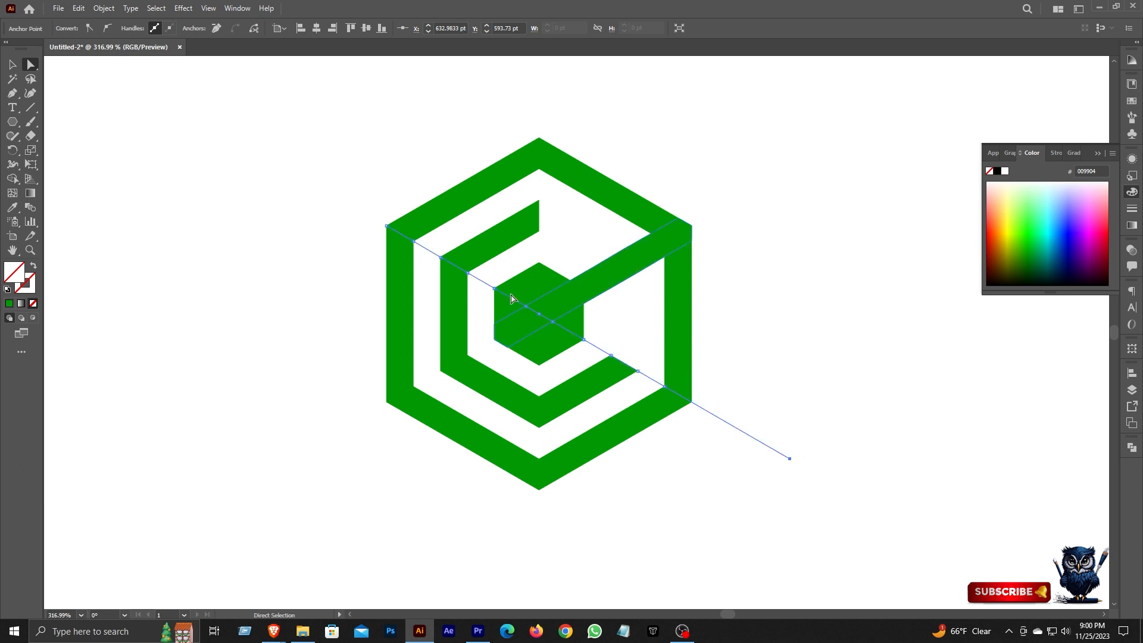
Continue the vertical line with the Pen tool into a closed four-sided shape enclosing the hexagon's right half.
left_click(12, 64)
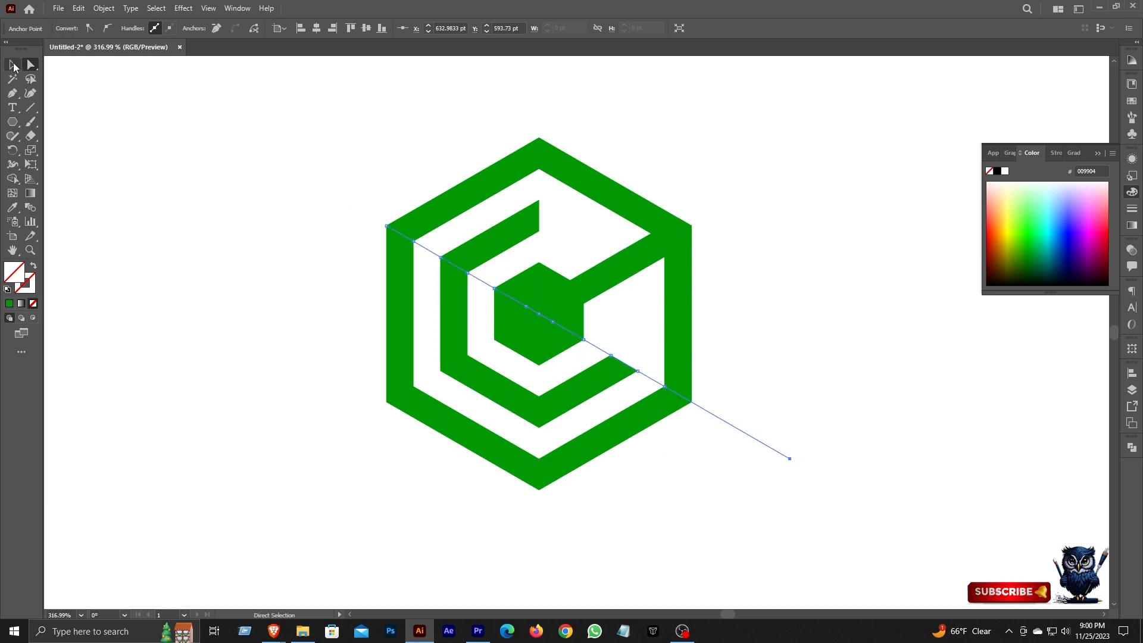
left_click(540, 185, "shift")
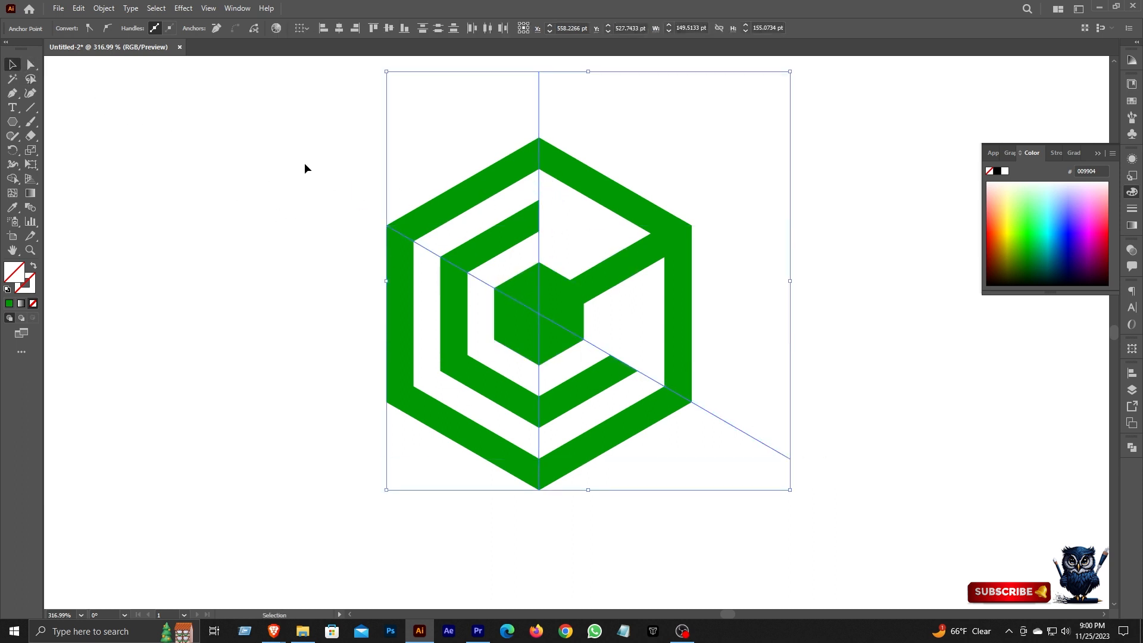
left_click(200, 164)
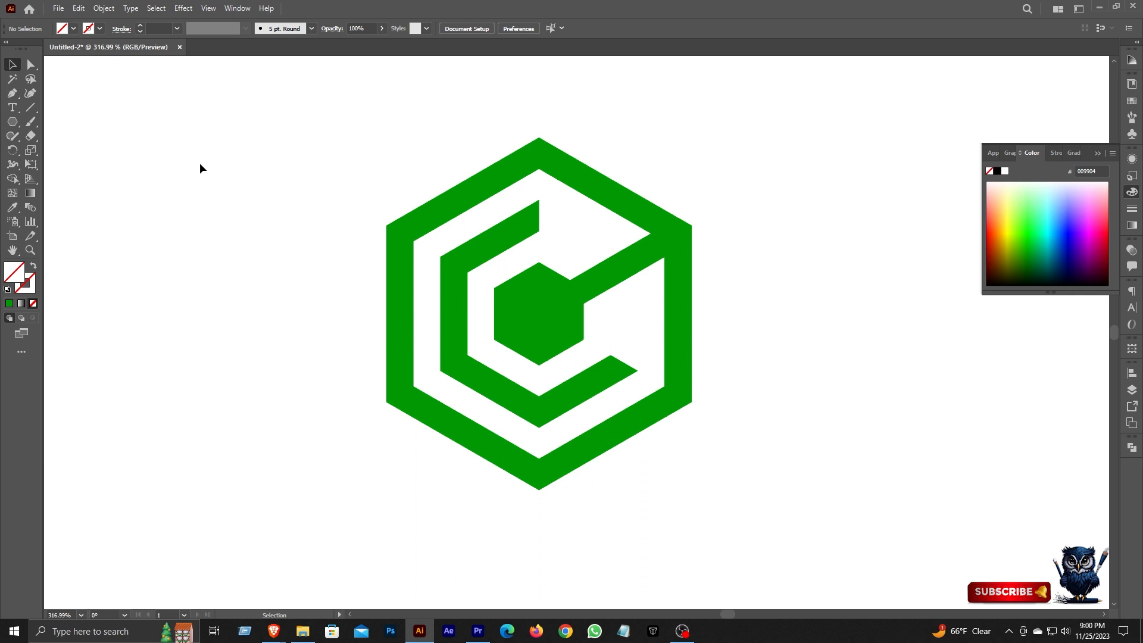
left_click(538, 180)
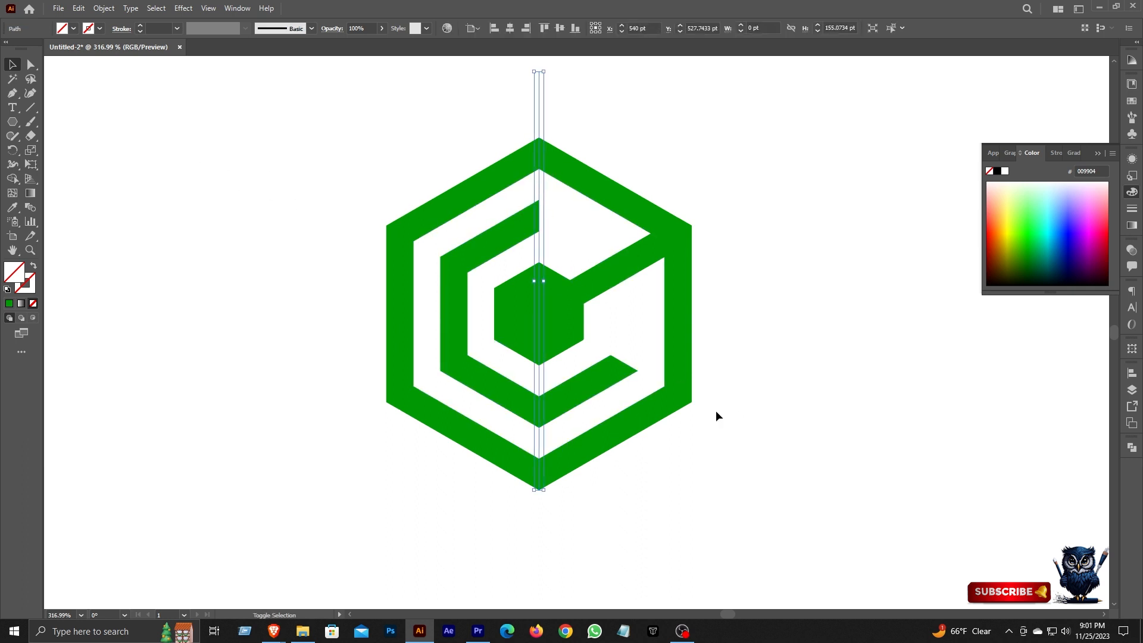
left_click(713, 414, "shift")
left_click_drag(583, 297, 521, 356)
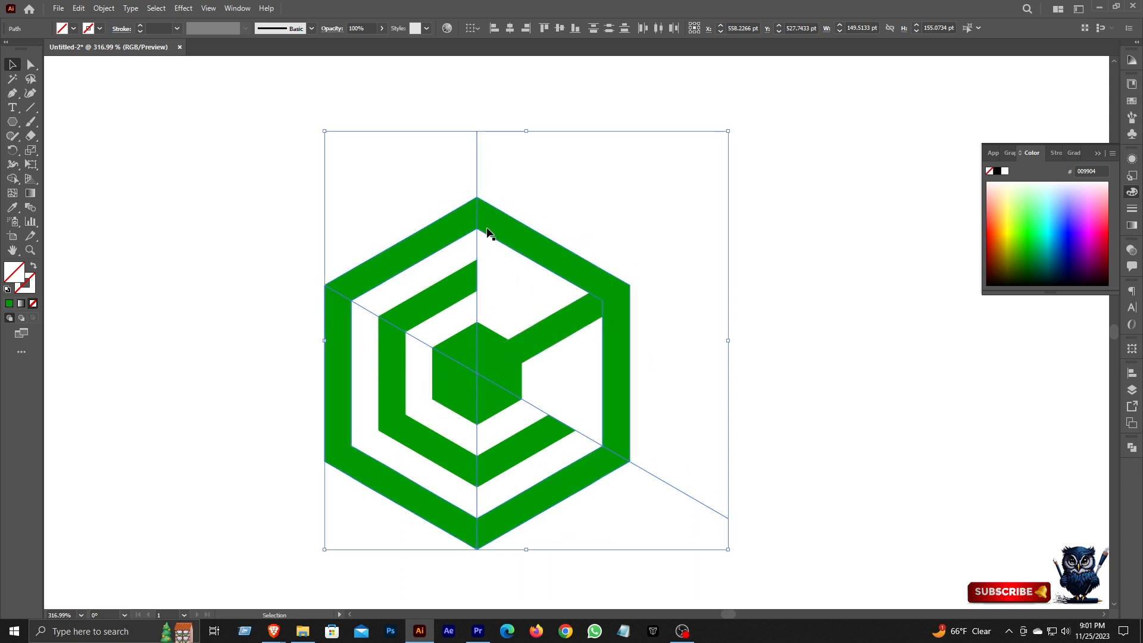
left_click(12, 93)
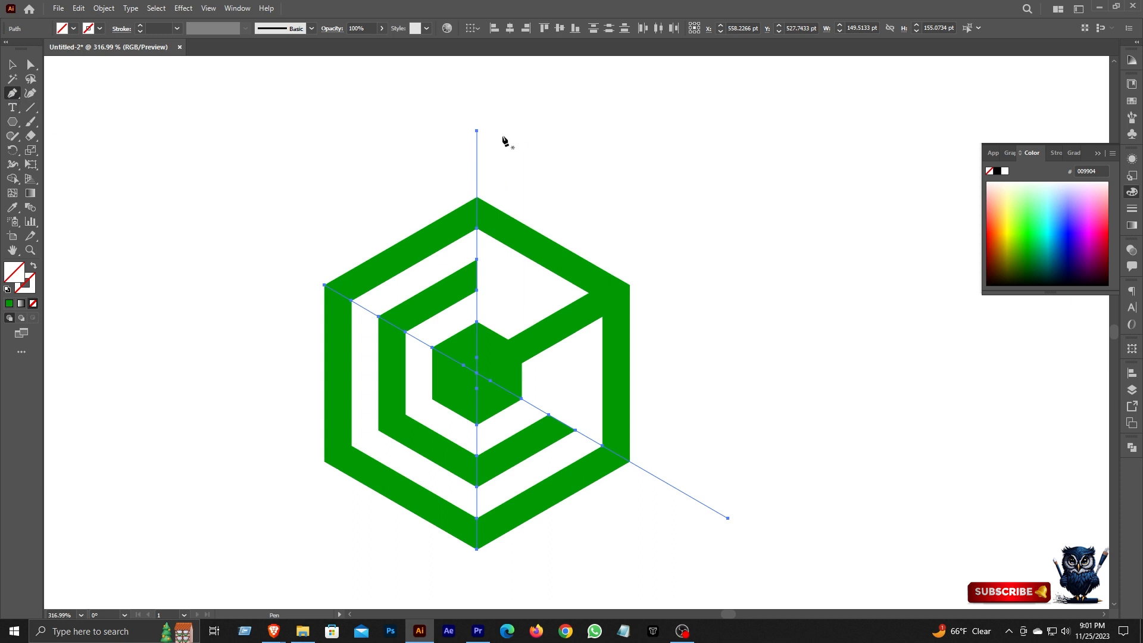
left_click(477, 130)
left_click(814, 131)
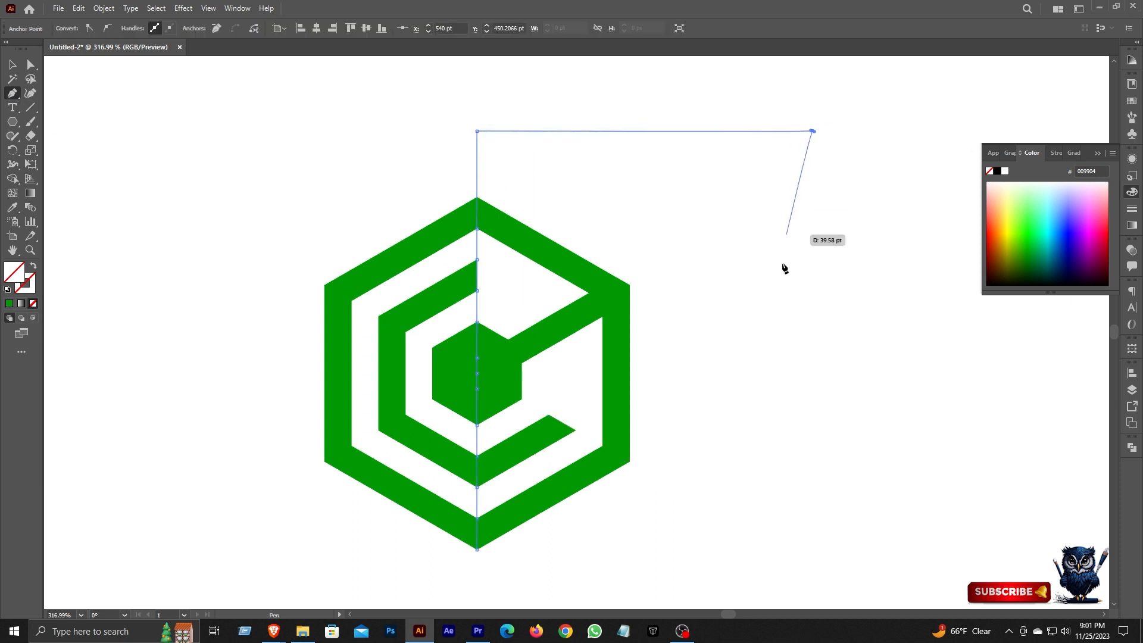
left_click(764, 545)
left_click(477, 549)
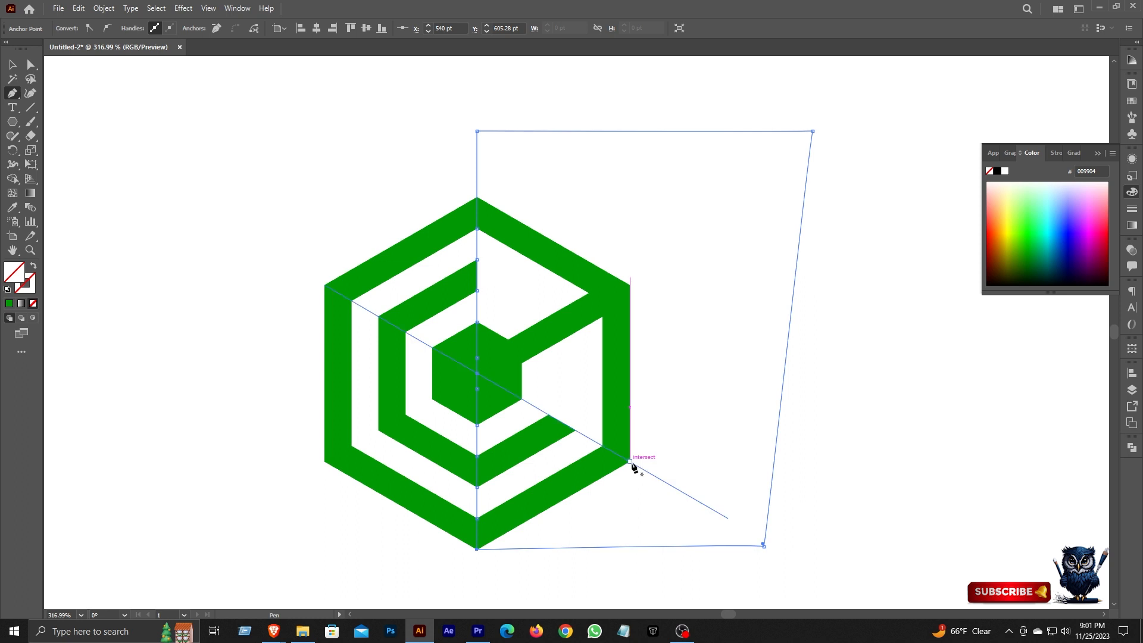
Continue the extended diagonal line with the Pen tool into a closed polygon enclosing the upper-right part of the hexagon.
left_click(729, 522)
key("ctrl+z")
left_click(729, 520)
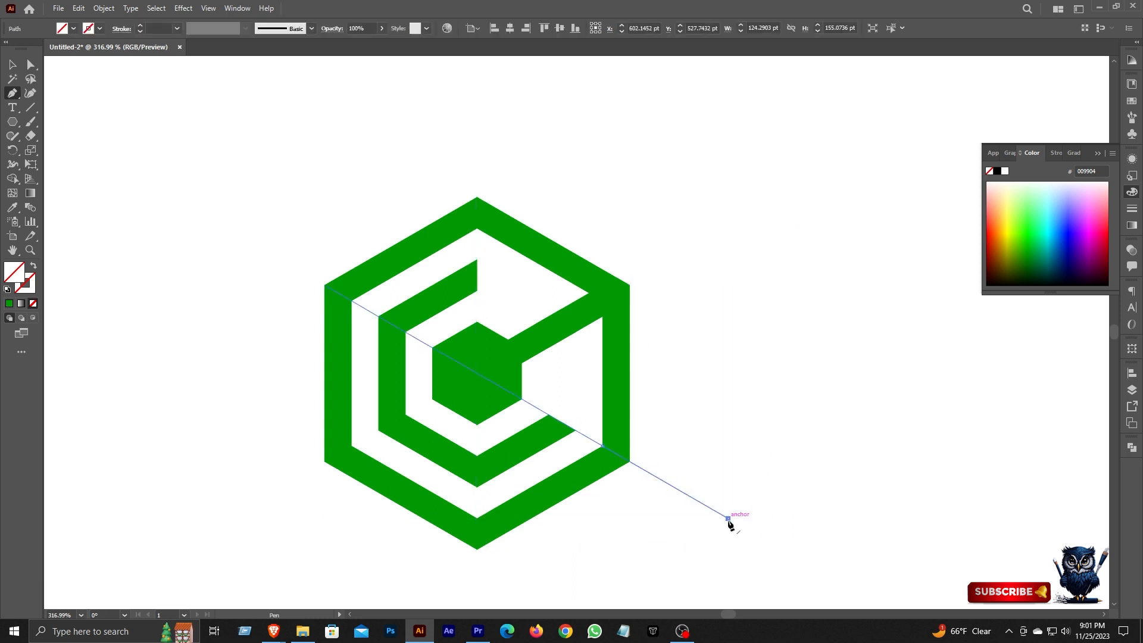
left_click(834, 260)
left_click(444, 99)
left_click(230, 236)
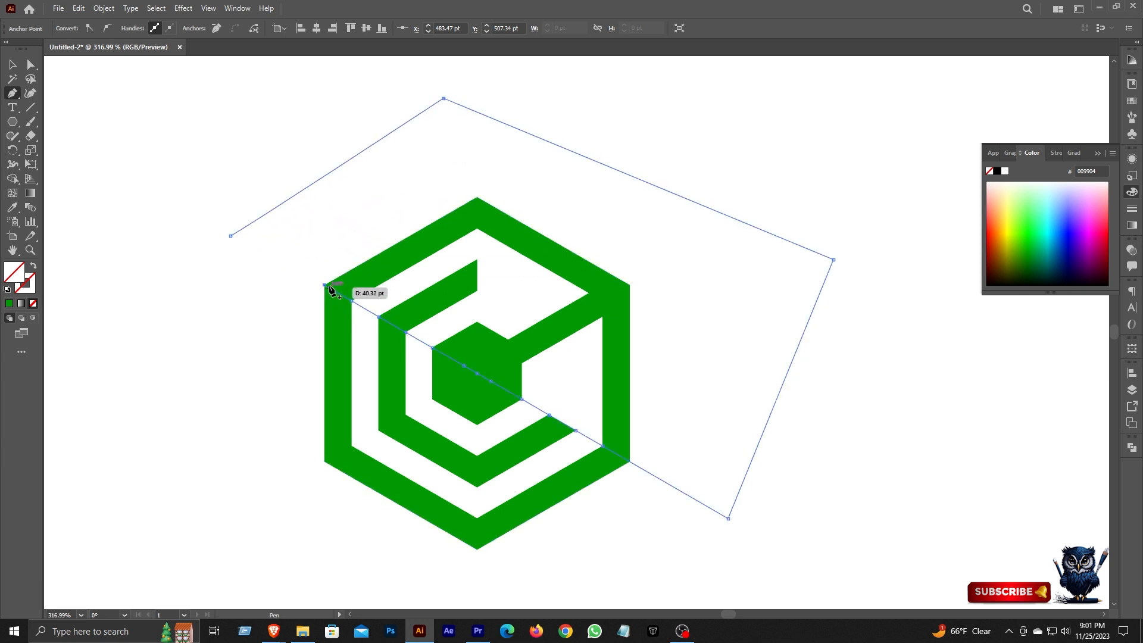
left_click(324, 287)
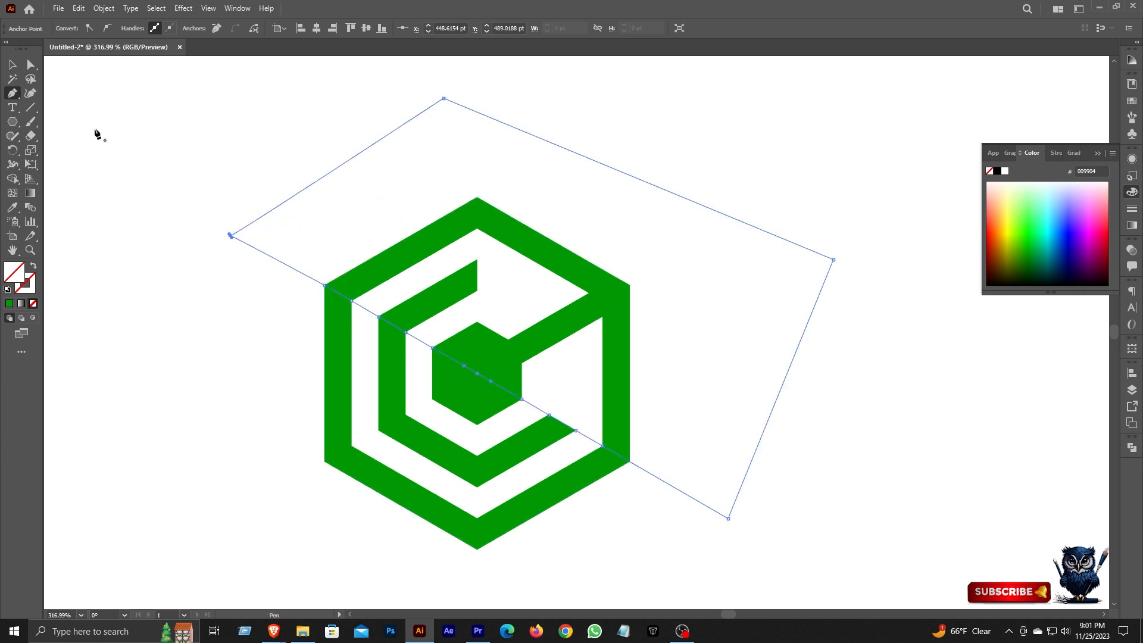
Select both closed pen shapes and give them a solid green stroke without fill.
key("v")
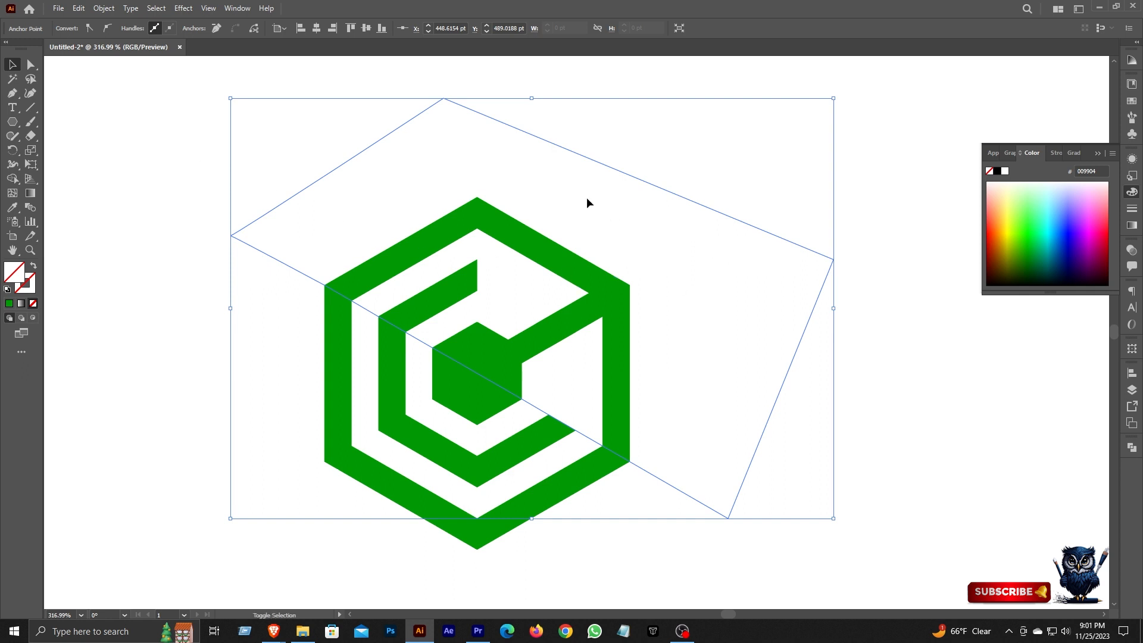
left_click(476, 186, "shift")
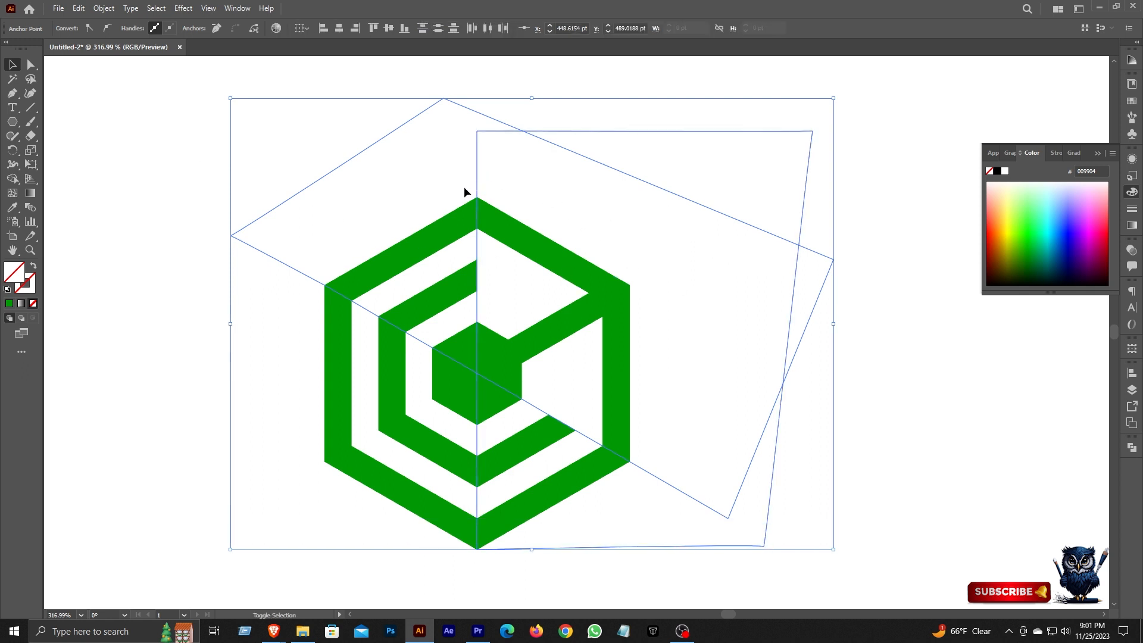
left_click(34, 292)
left_click(9, 303)
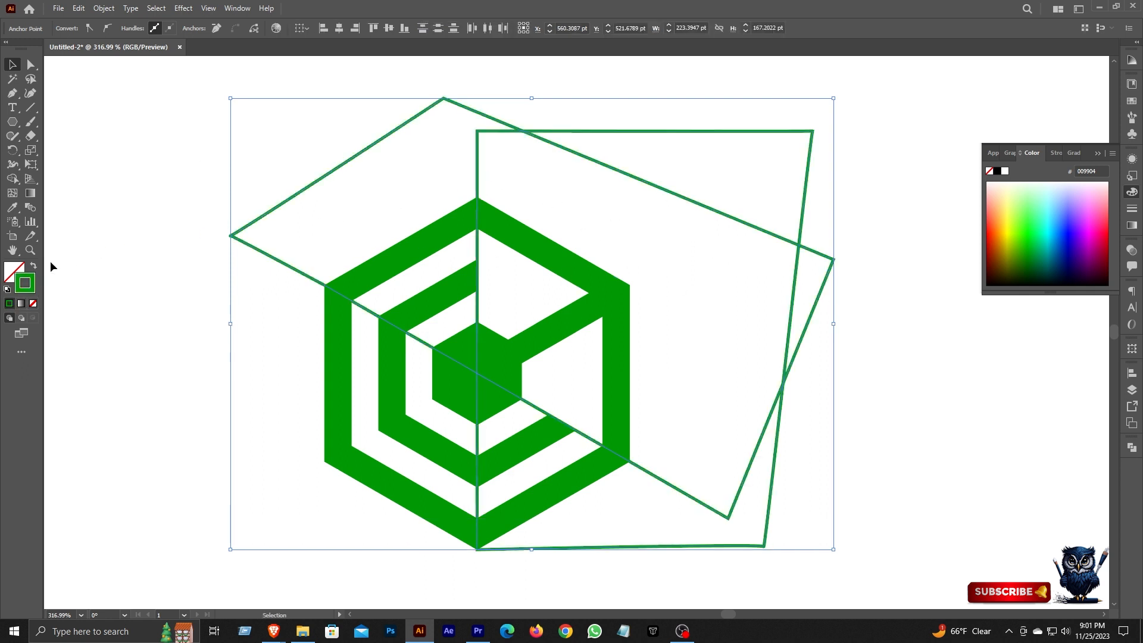
Set the stroke weight of both closed shapes to 5 pt.
left_click(1131, 209)
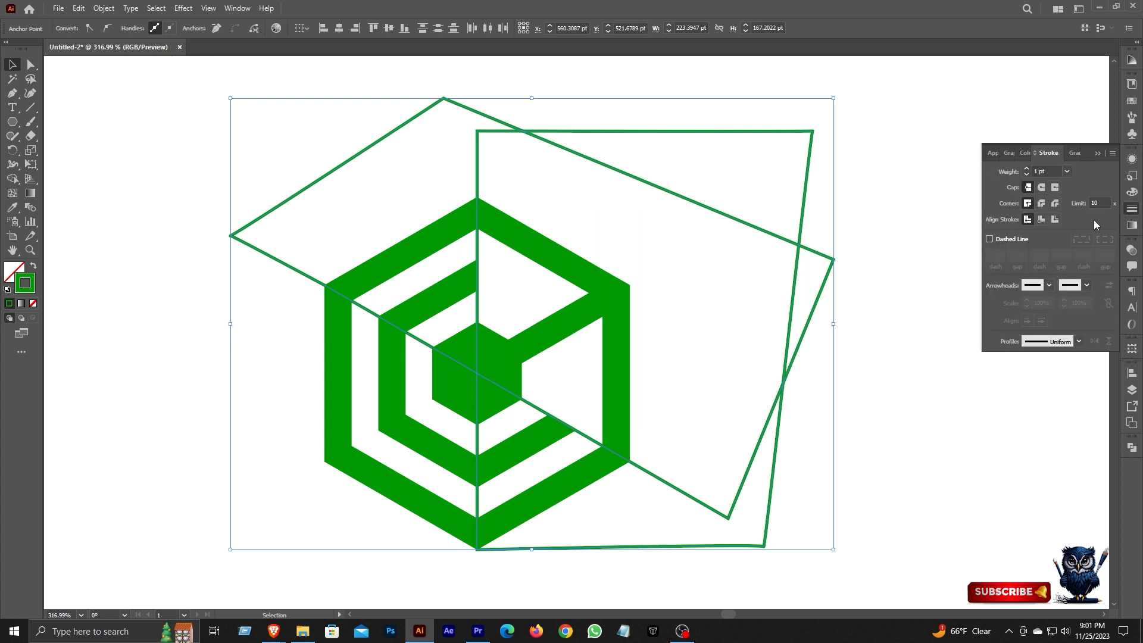
left_click(1039, 172)
key("BackSpace")
type("5")
left_click(1132, 208)
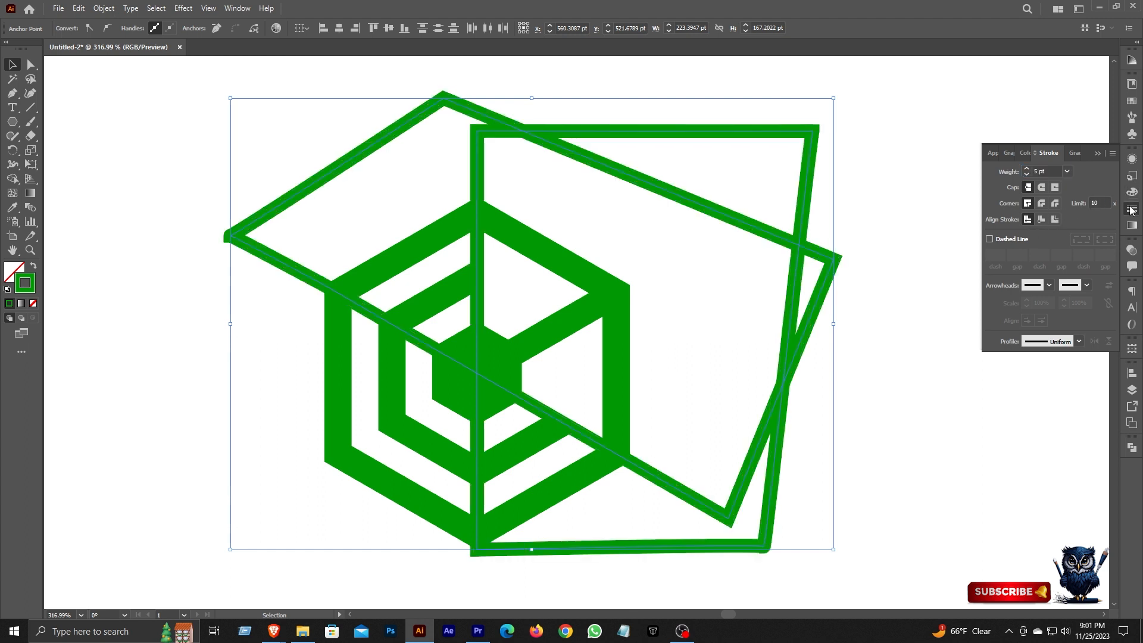
Align the strokes of both closed shapes to the inside and set their weight to 3 pt.
left_click(1133, 211)
left_click(1042, 219)
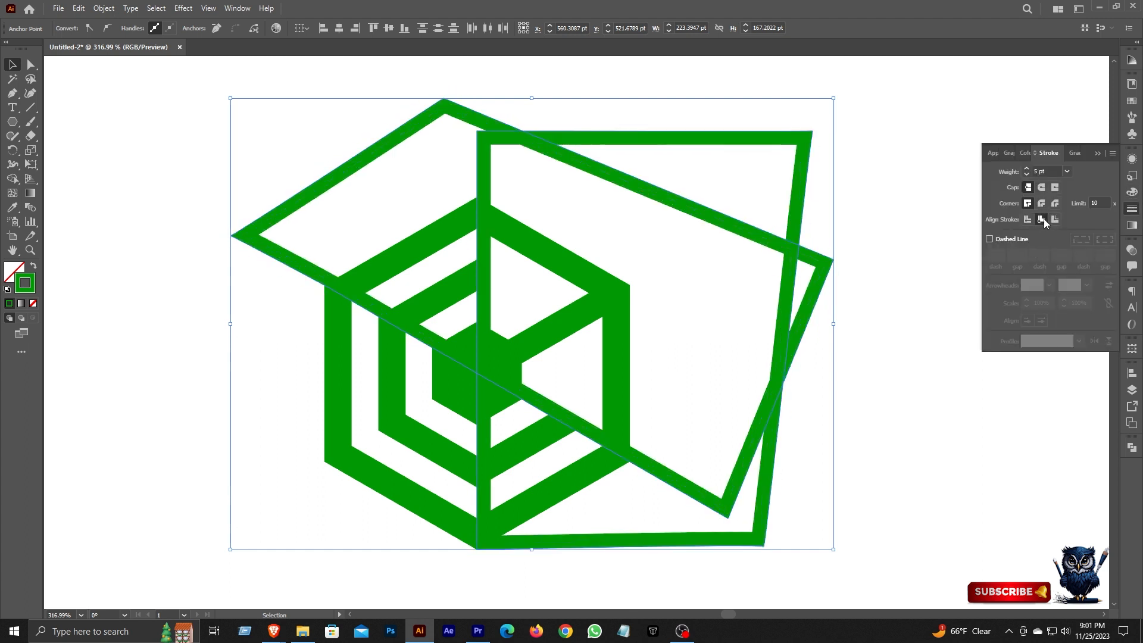
left_click(1132, 209)
left_click(1132, 210)
left_click(1028, 175)
left_click(1028, 174)
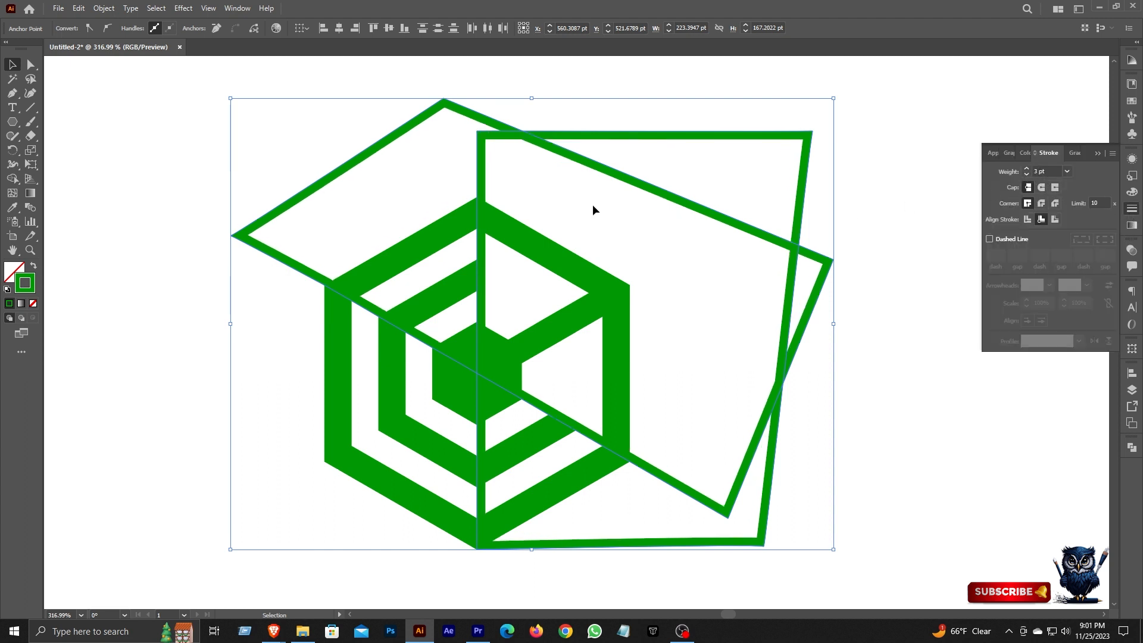
Expand the appearance of both closed outlines and use Shape Builder to remove the areas where they cross the outer hexagon ring.
left_click(103, 9)
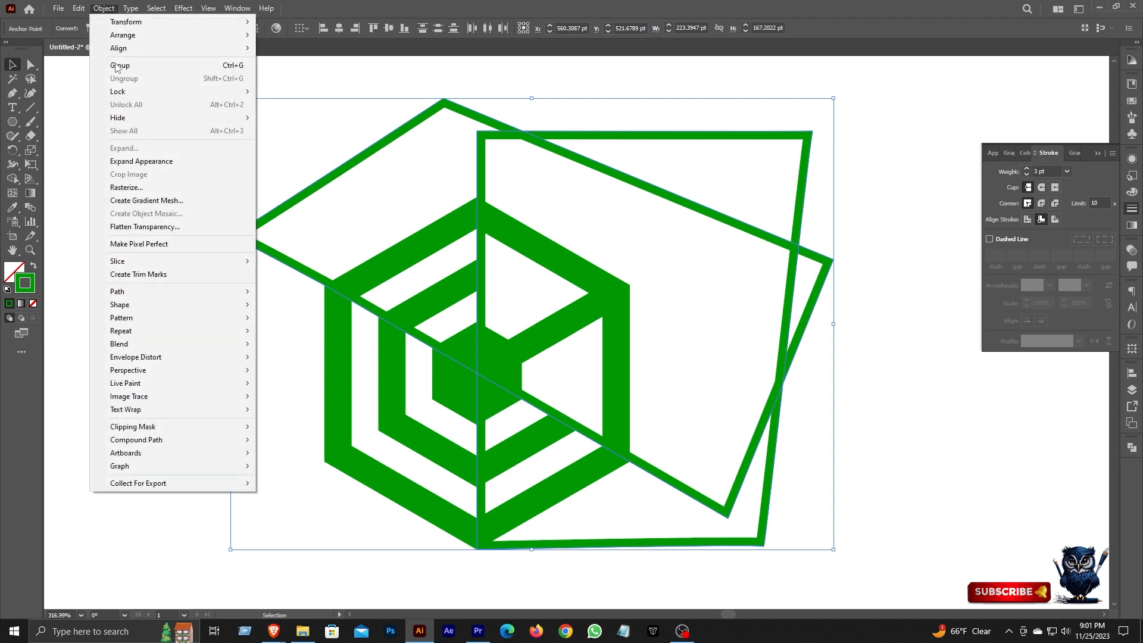
left_click(141, 160)
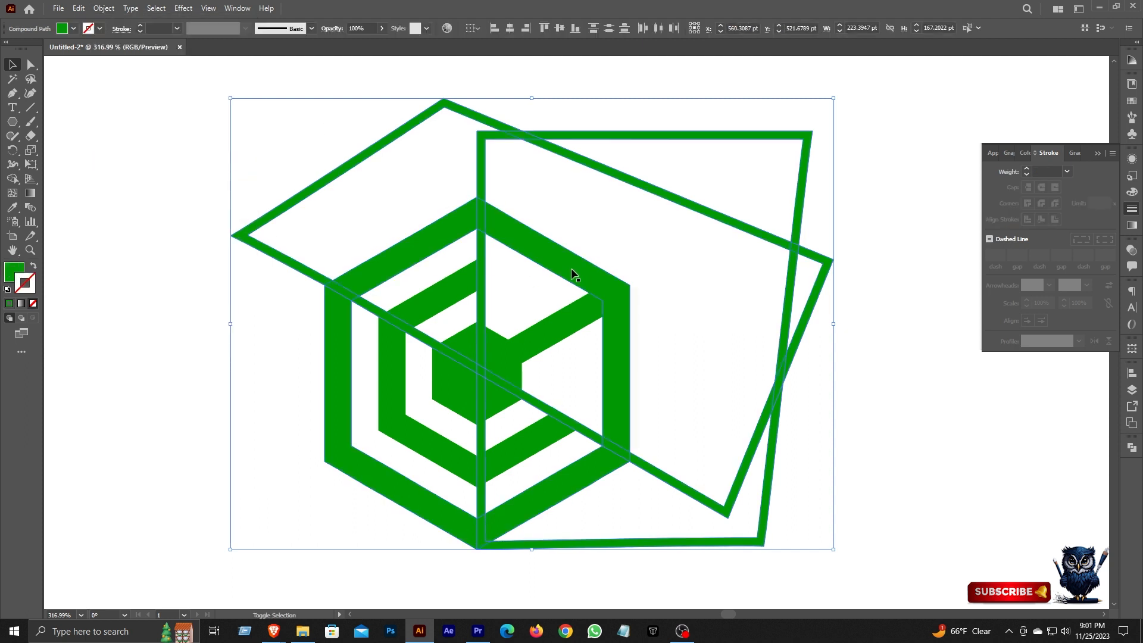
left_click(13, 178)
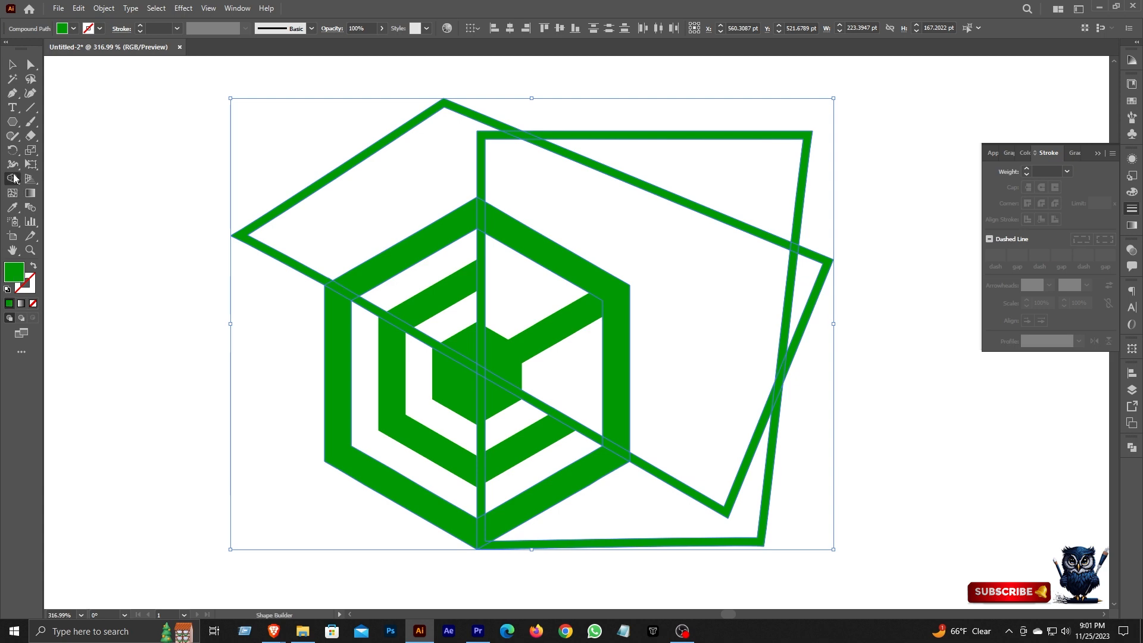
scroll(493, 222, "up", 2)
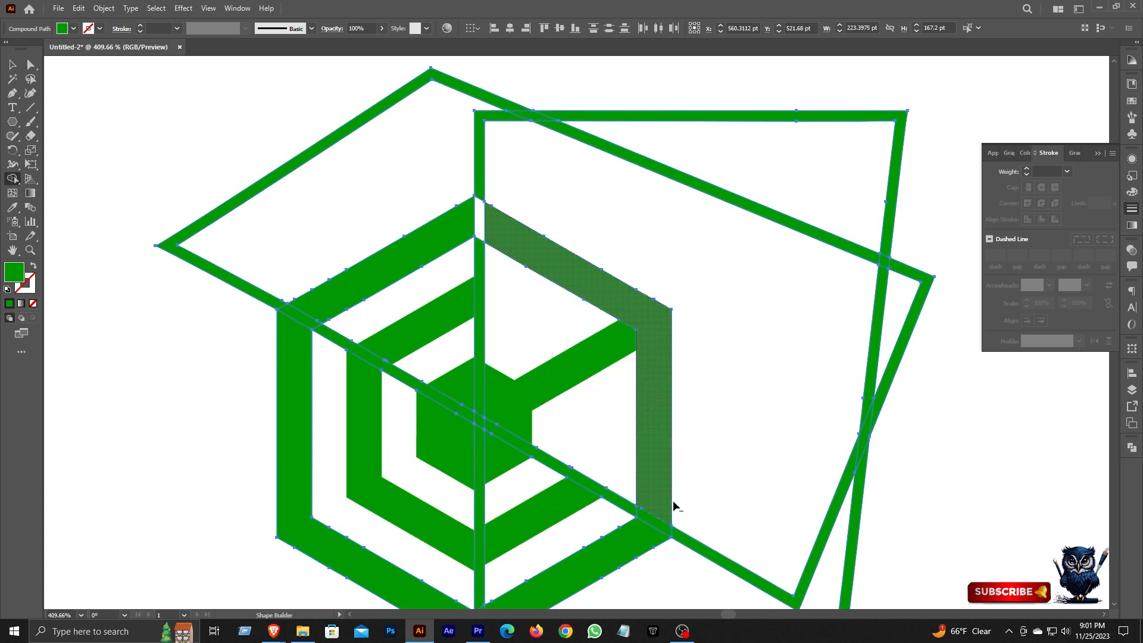
left_click(658, 526, "alt")
Delete the leftover expanded outlines around the hexagon, keeping only the cut logo pieces.
left_click(12, 66)
scroll(326, 161, "down", 4)
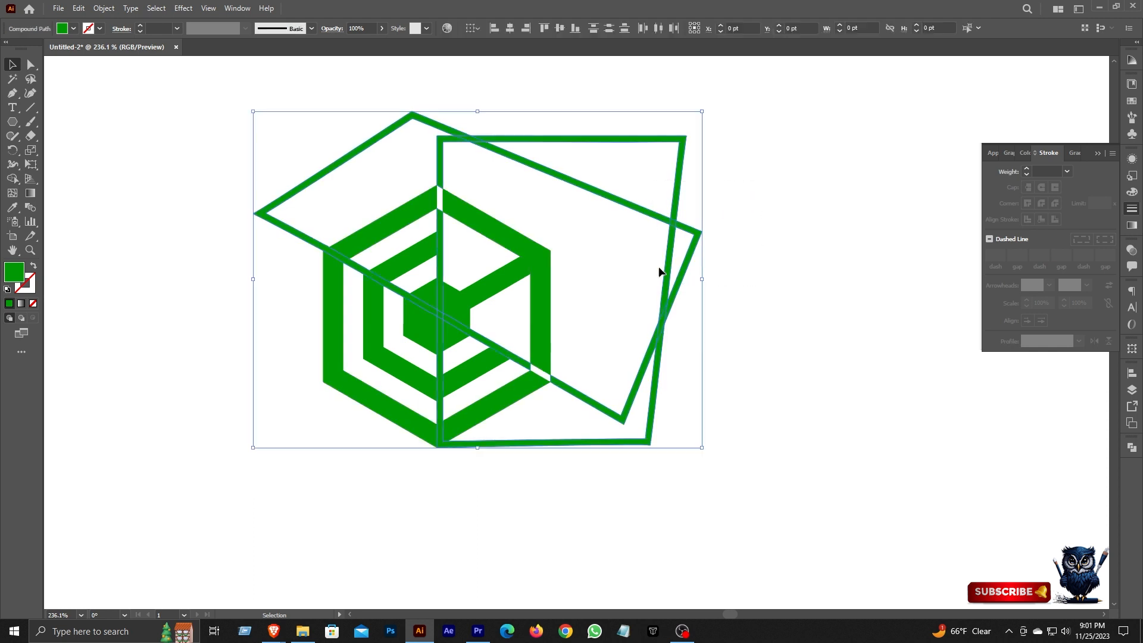
key("Delete")
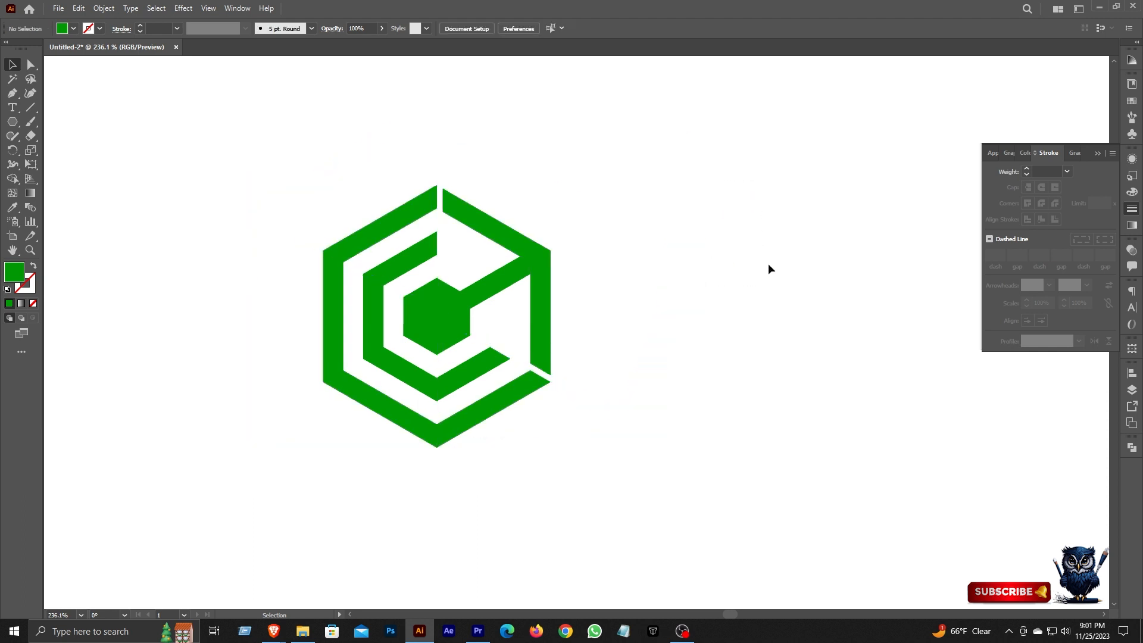
Select the hexagon logo pieces and merge them with the Pathfinder Unite operation.
left_click(1133, 209)
key("a")
left_click_drag(245, 161, 530, 439)
key("v")
left_click(1132, 447)
left_click(999, 478)
left_click(762, 367)
key("ctrl+0")
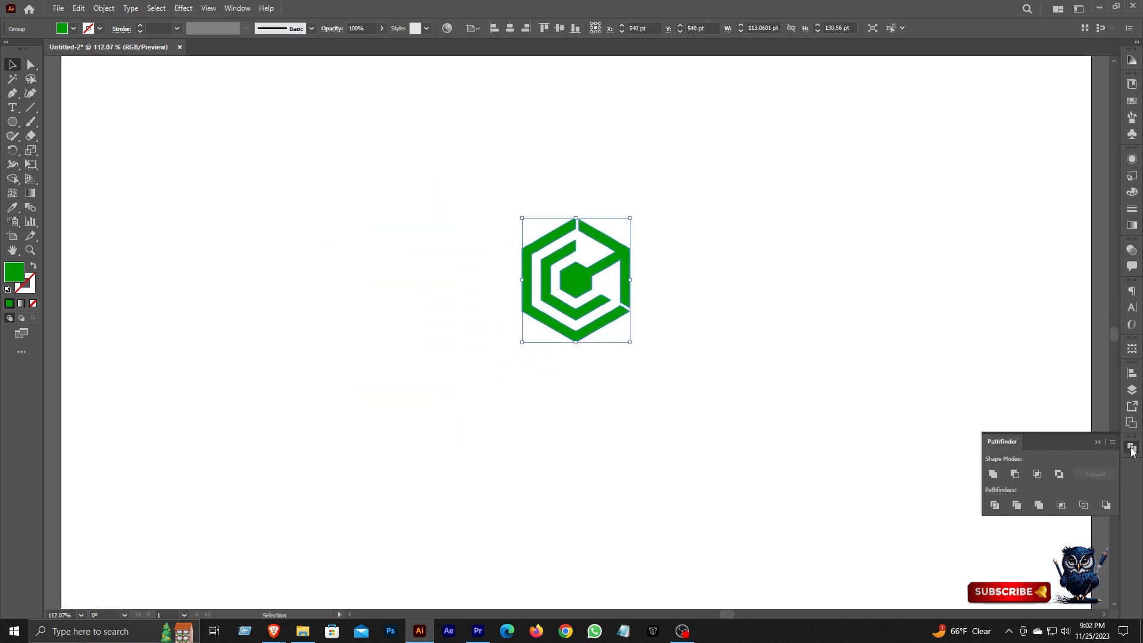
left_click(1132, 448)
Add two lines of text below the hexagon reading "Traverse City" and "Consulting".
left_click(361, 271)
key("t")
left_click(507, 380)
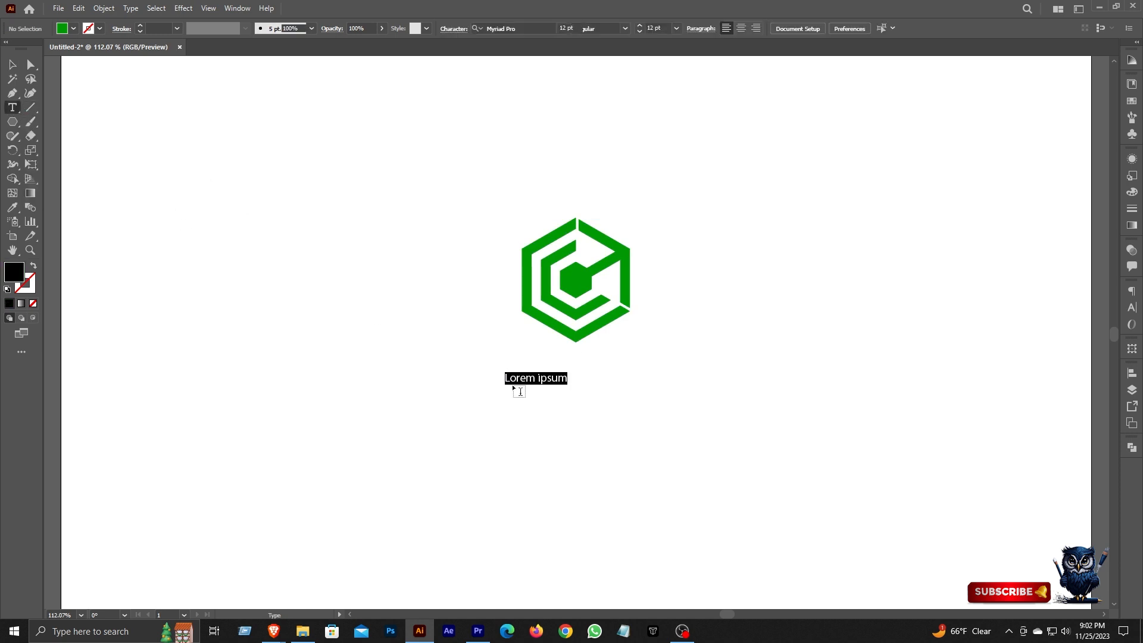
type("Traverse City")
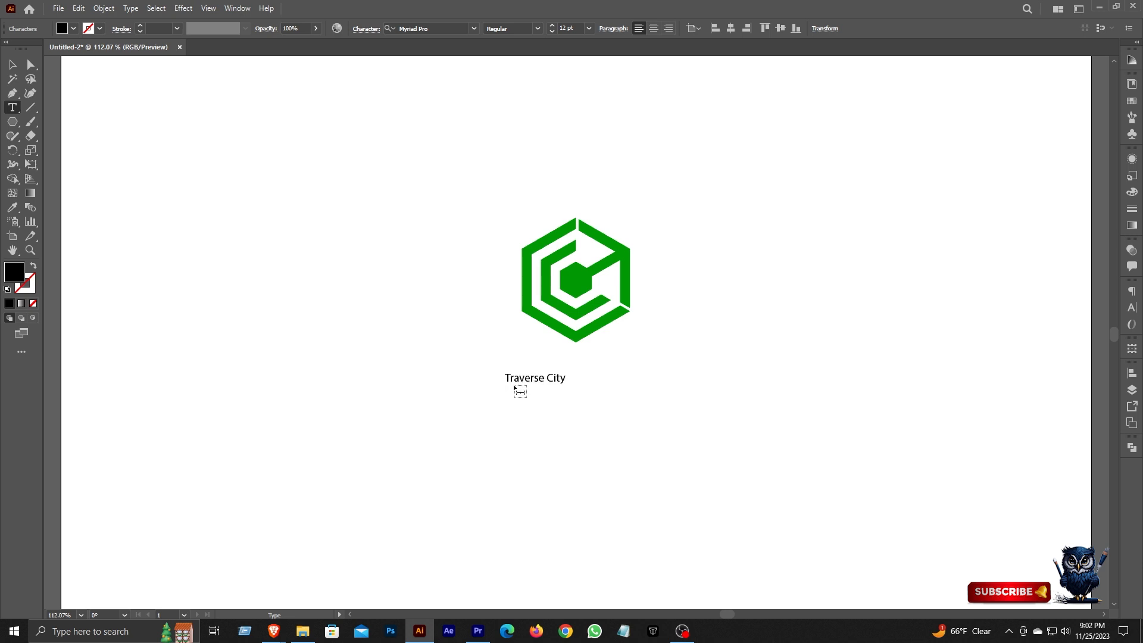
type("g")
key("Escape")
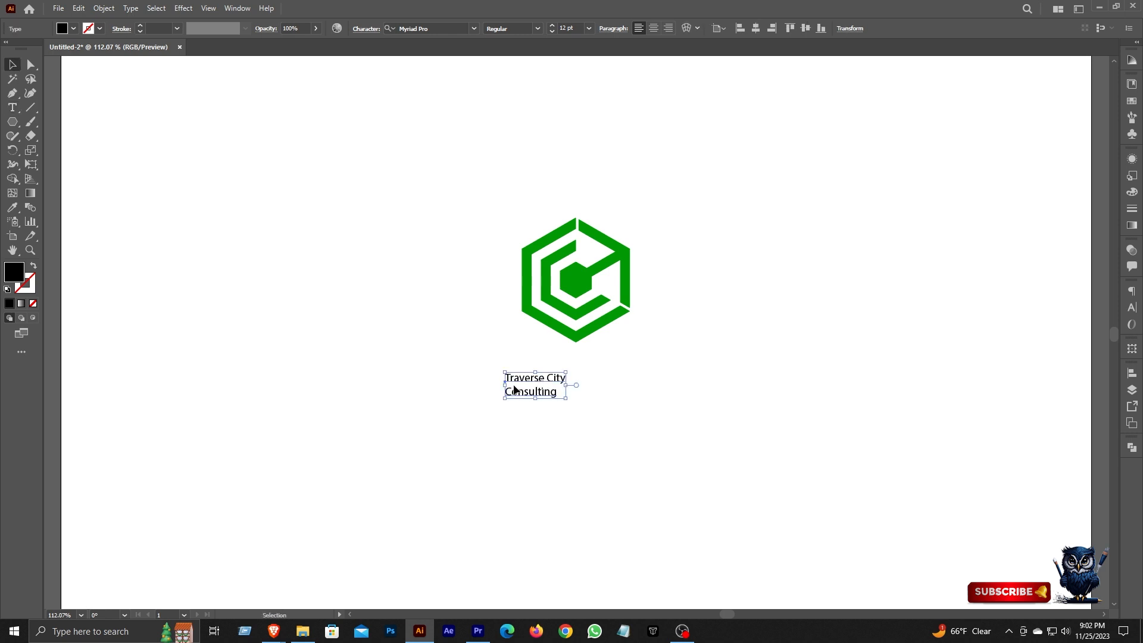
Center-align the two text lines, center them horizontally under the hexagon and enlarge them to about 37.7 pt.
left_click(653, 28)
left_click(755, 28)
left_click_drag(577, 382, 586, 433)
Set the text's font to Montserrat Bold and format it in all caps.
left_click(442, 28)
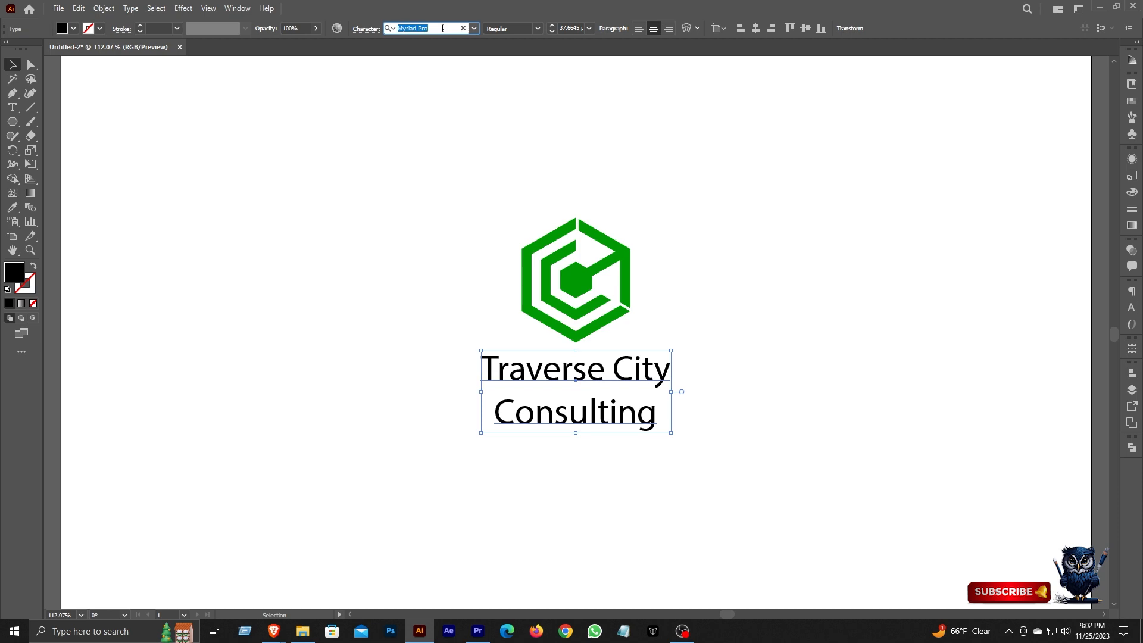
type("monts")
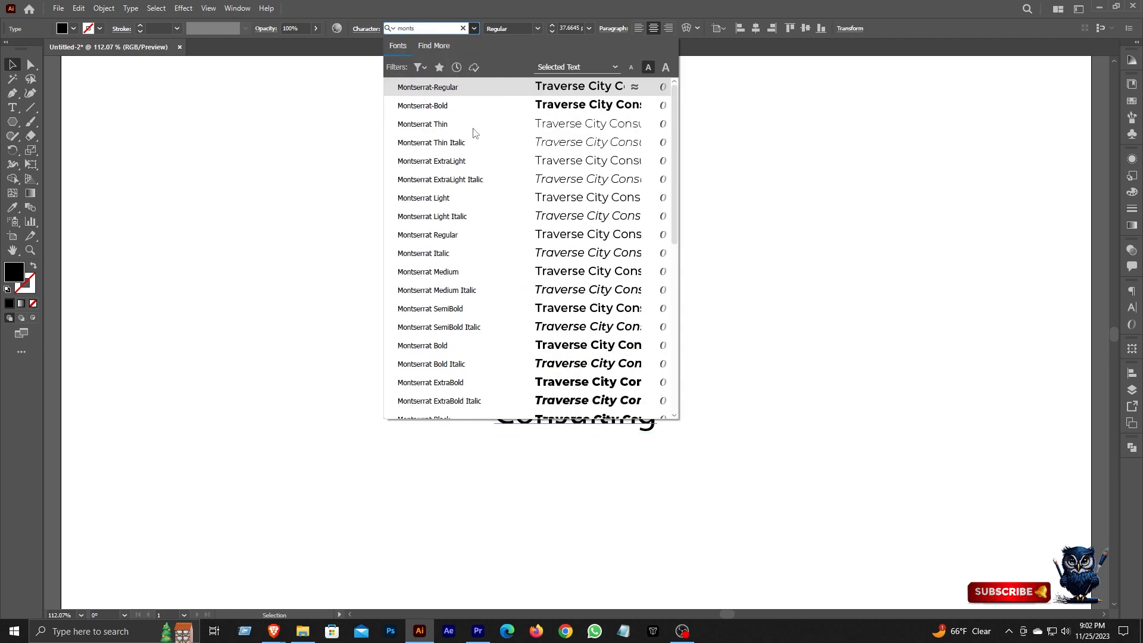
left_click(453, 105)
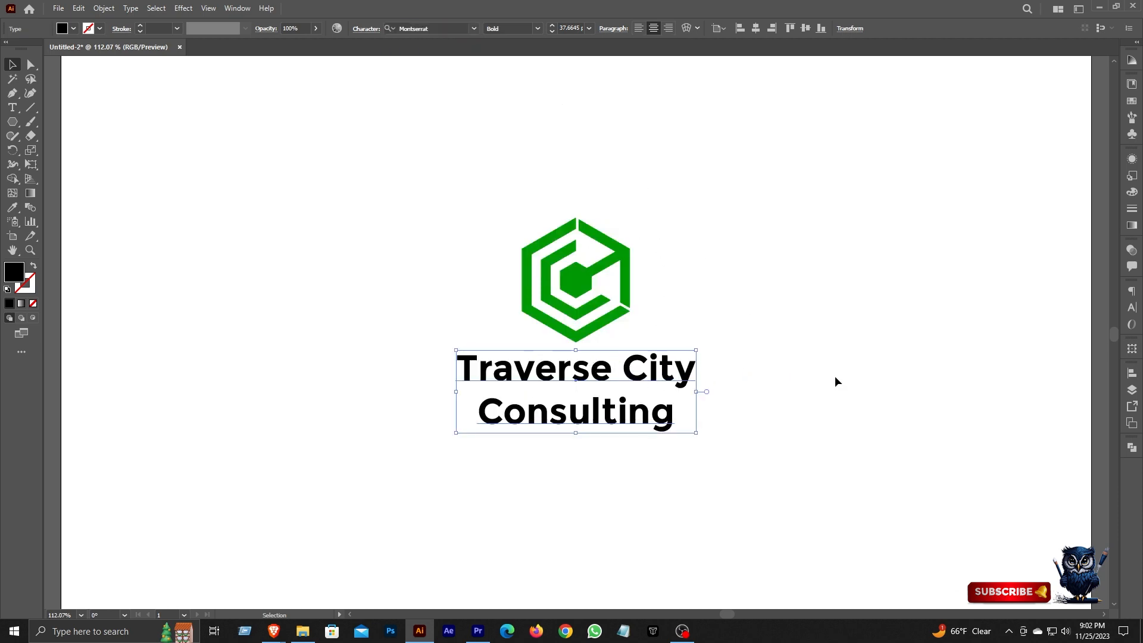
key("ctrl+t")
left_click(993, 442)
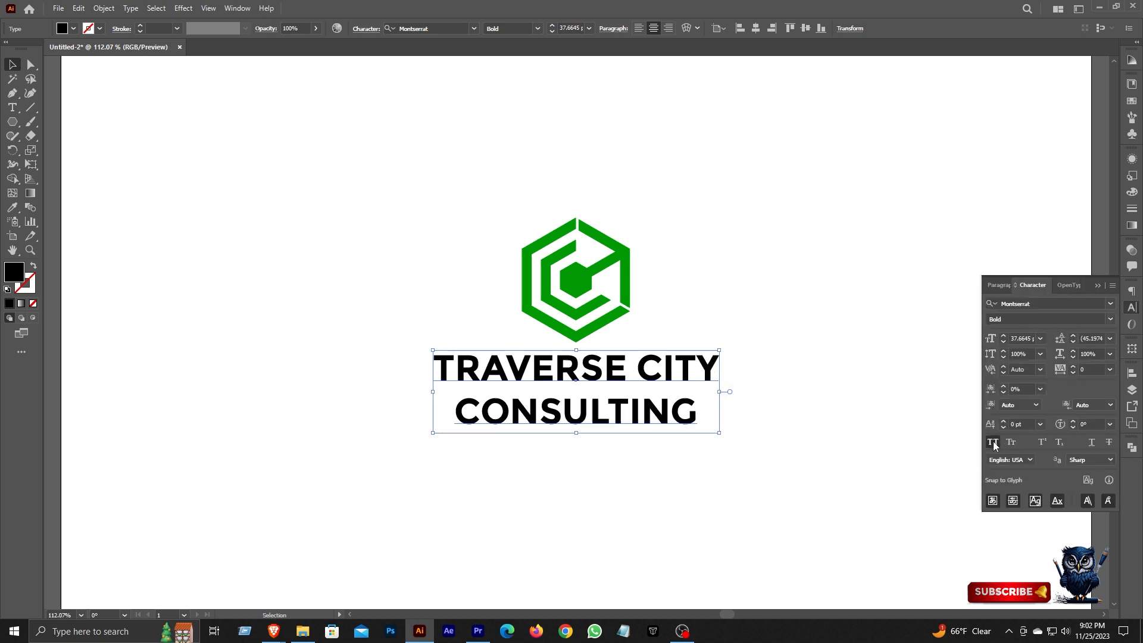
left_click(1133, 308)
Set the font size of the word CONSULTING to 22 pt.
left_click(12, 108)
left_click_drag(458, 411, 703, 412)
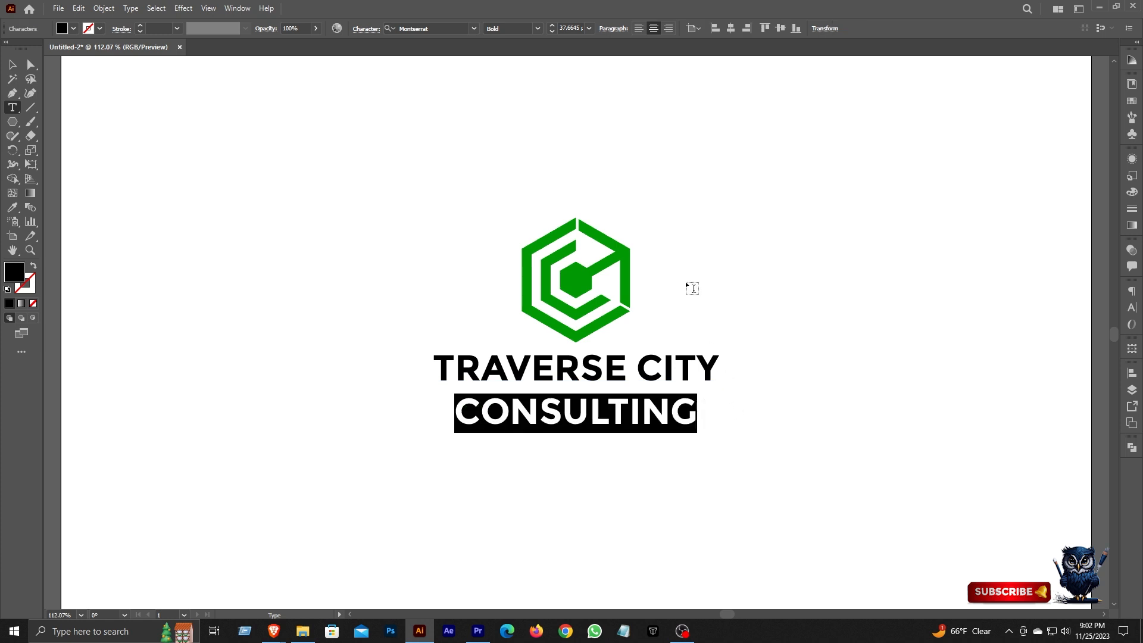
left_click(551, 32)
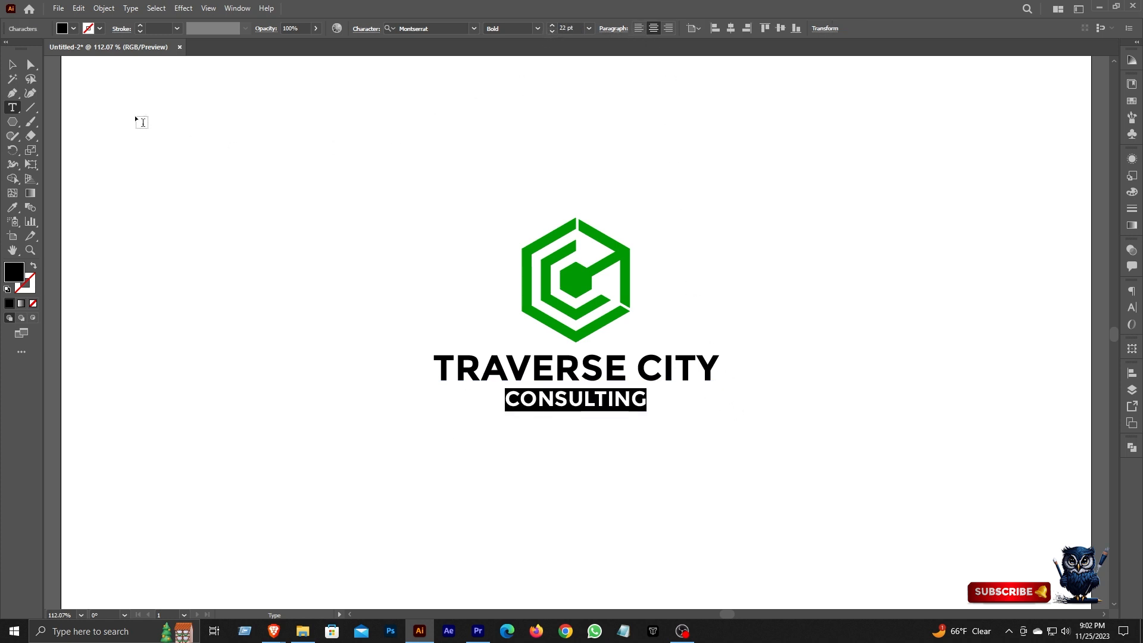
key("Escape")
Recolor both text lines with the hexagon's green using the Eyedropper.
key("i")
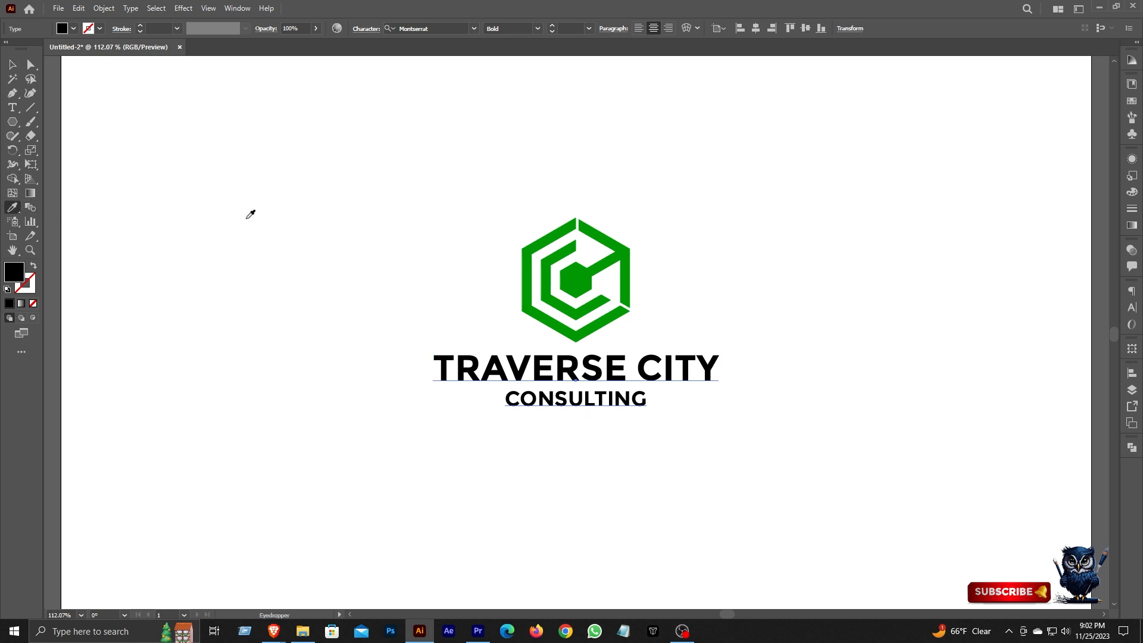
left_click(573, 275)
key("v")
Group the hexagon with the text and scale the group up proportionally to about 629 pt wide.
left_click_drag(509, 201, 685, 440)
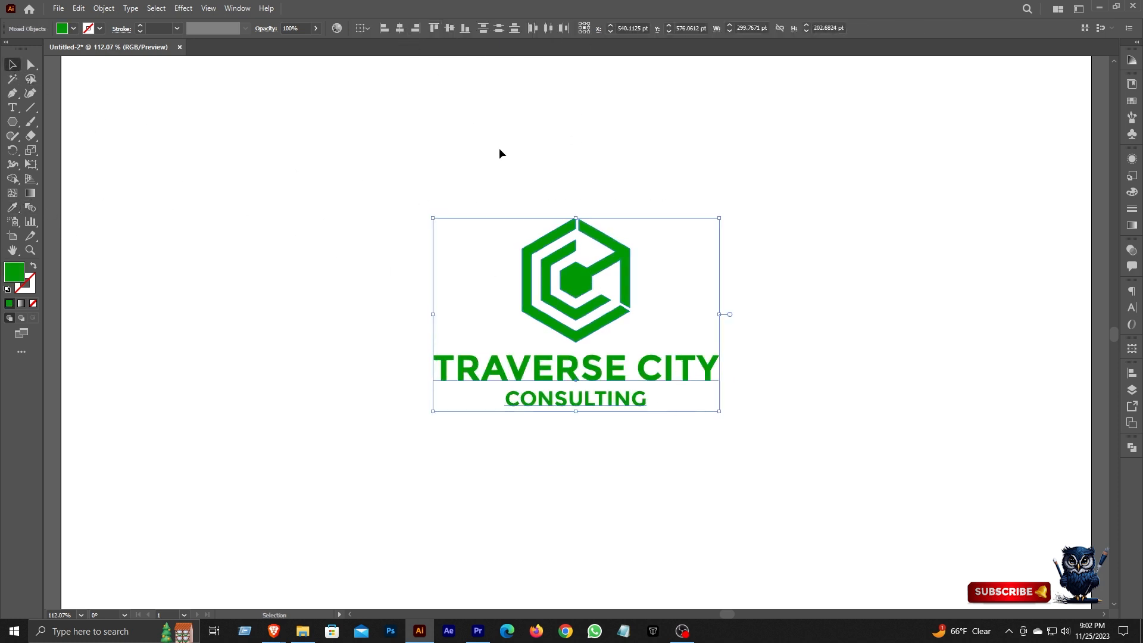
key("ctrl+g")
left_click_drag(651, 261, 524, 273)
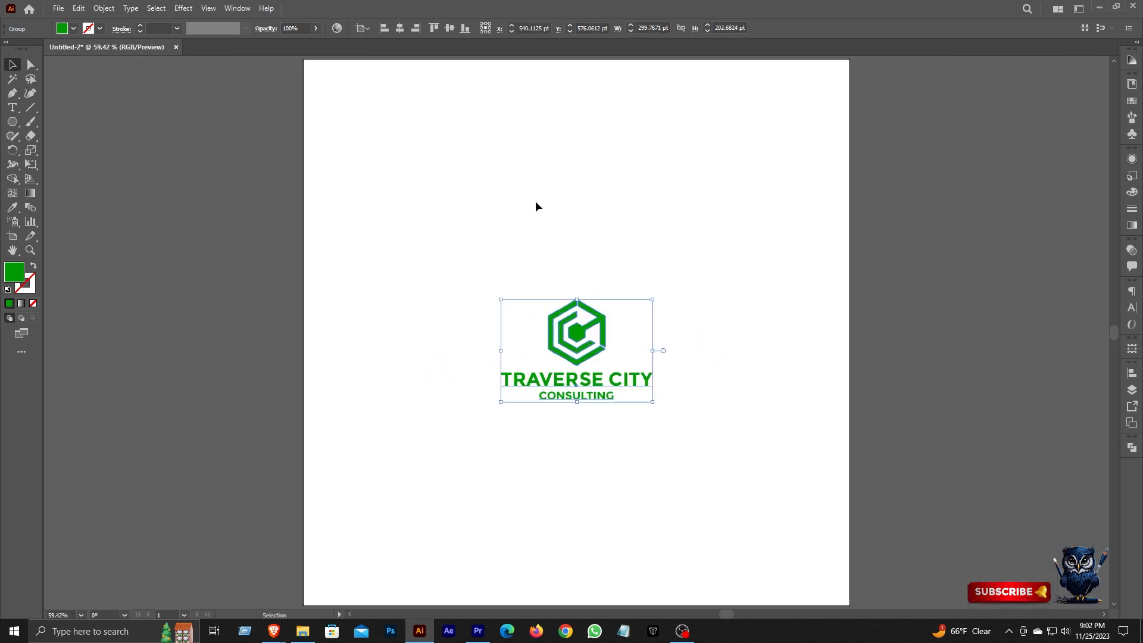
left_click_drag(653, 350, 737, 351)
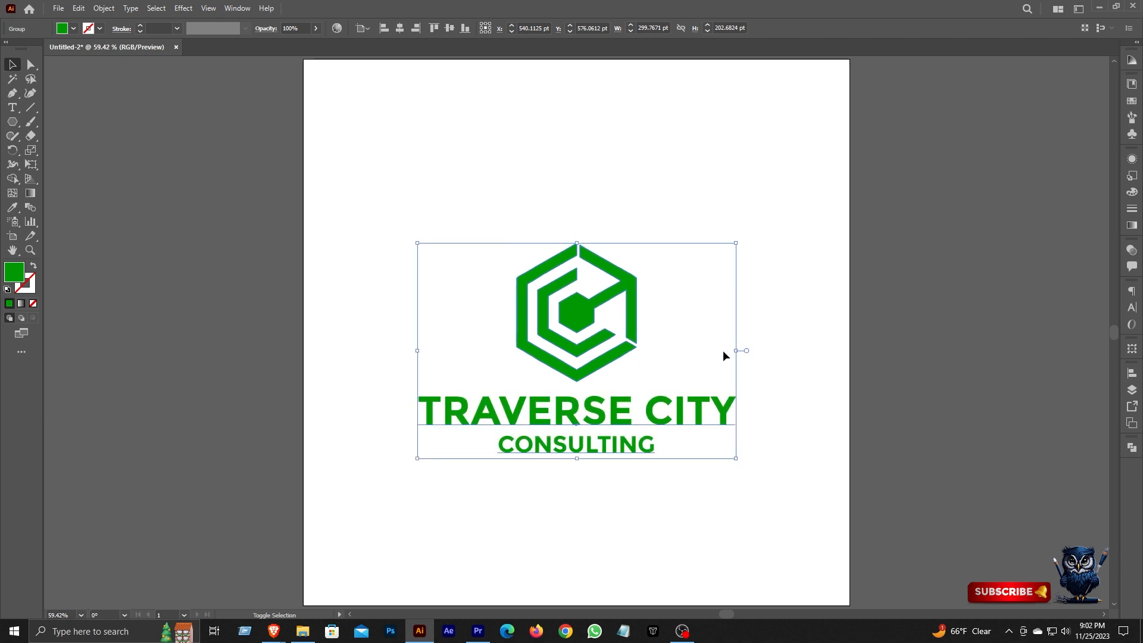
Center the grouped logo horizontally and vertically on the artboard and deselect it.
left_click(399, 28)
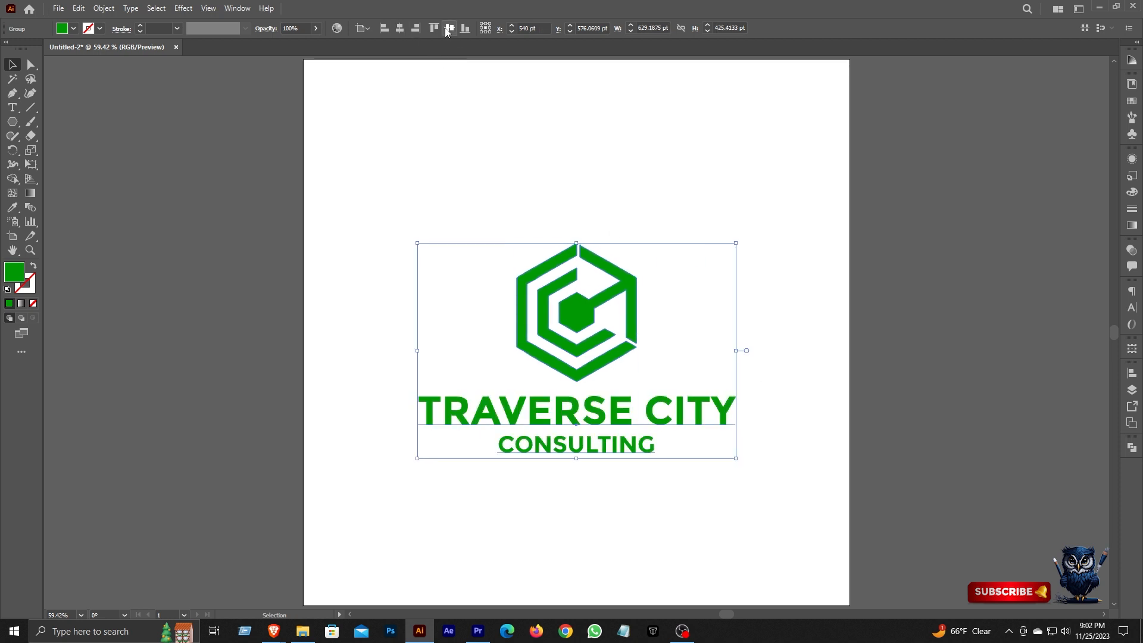
left_click(450, 28)
left_click(905, 332)
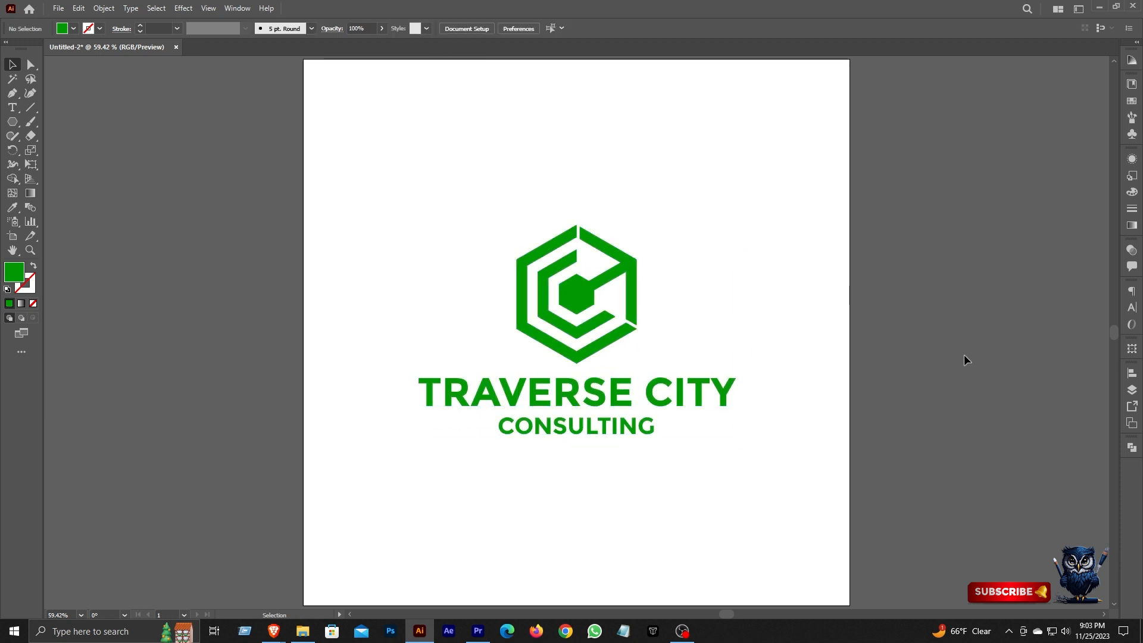